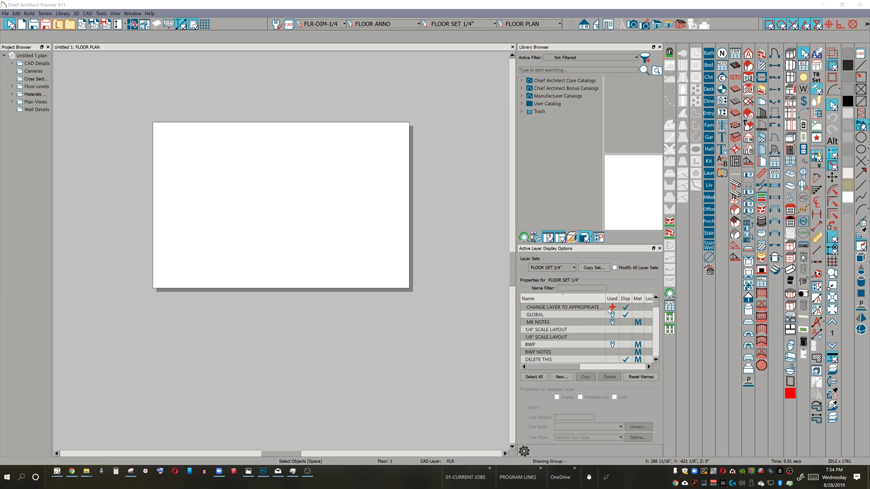
- Open toolbar customization and review the configurations, the toolbars assigned to each view type, and the toolbars docked beside the plan
click(816, 137)
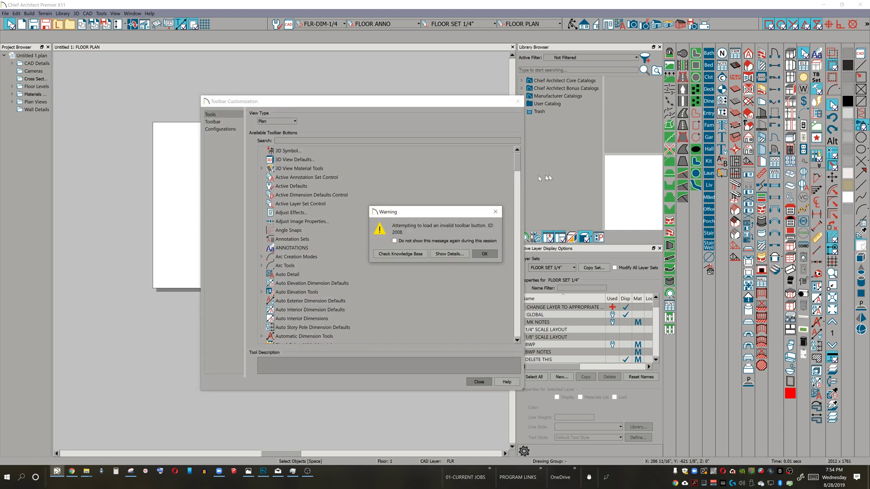
click(483, 255)
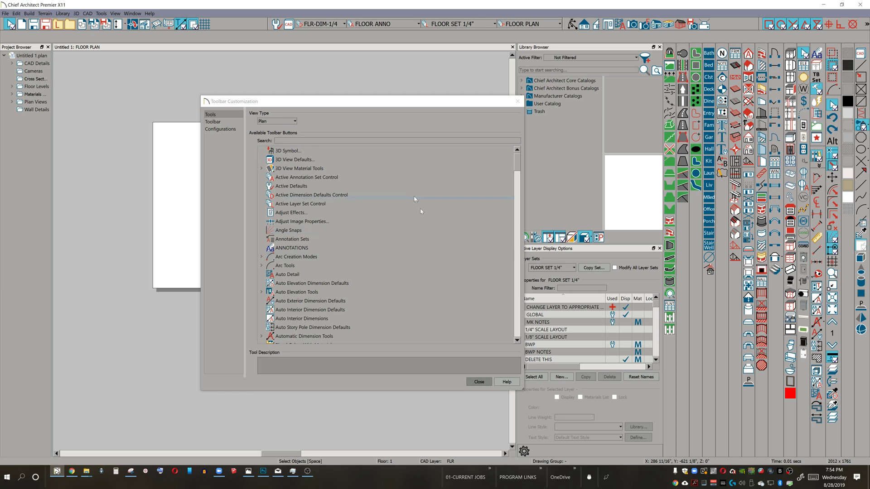
click(220, 129)
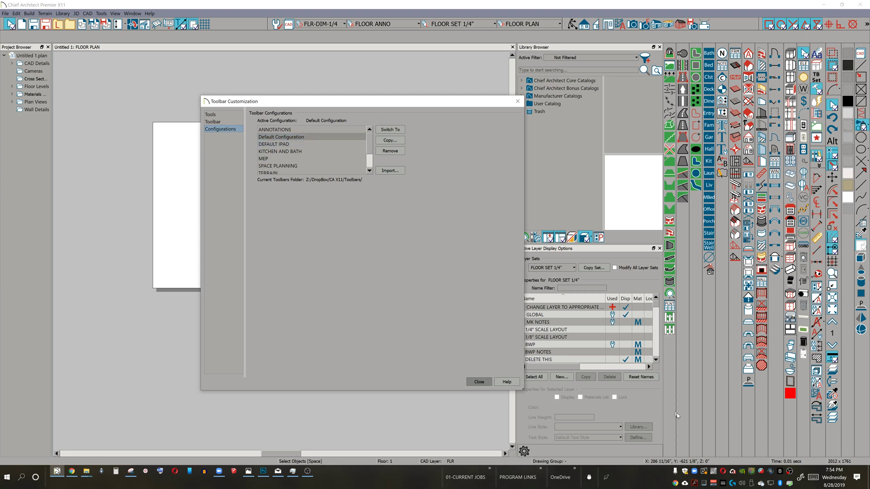
click(227, 122)
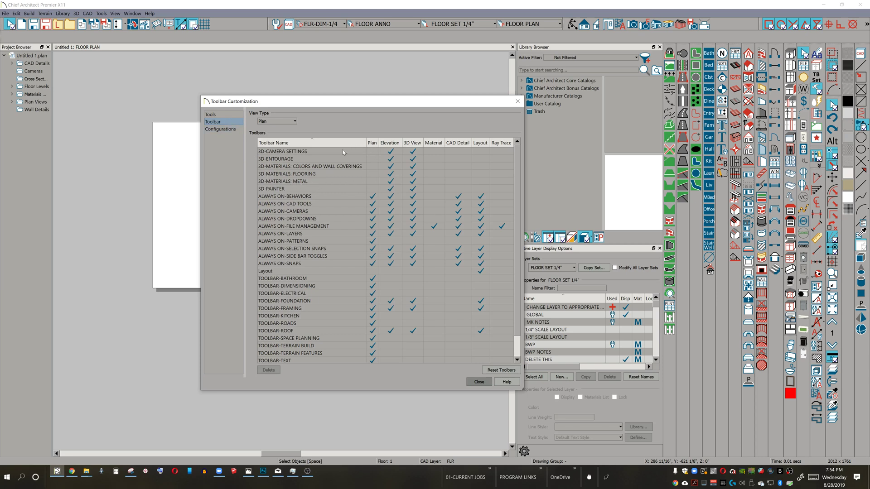
click(670, 45)
mouse_move(670, 45)
mouse_down()
mouse_move(666, 54)
mouse_move(598, 70)
mouse_move(585, 106)
mouse_move(663, 60)
mouse_up()
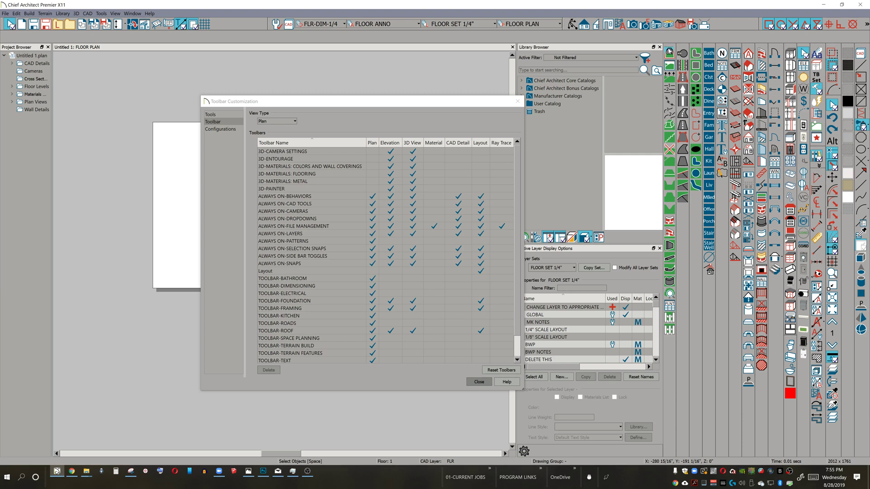
- Switch the active toolbar configuration to KITCHEN AND BATH and review which toolbars it assigns to each view type
click(221, 129)
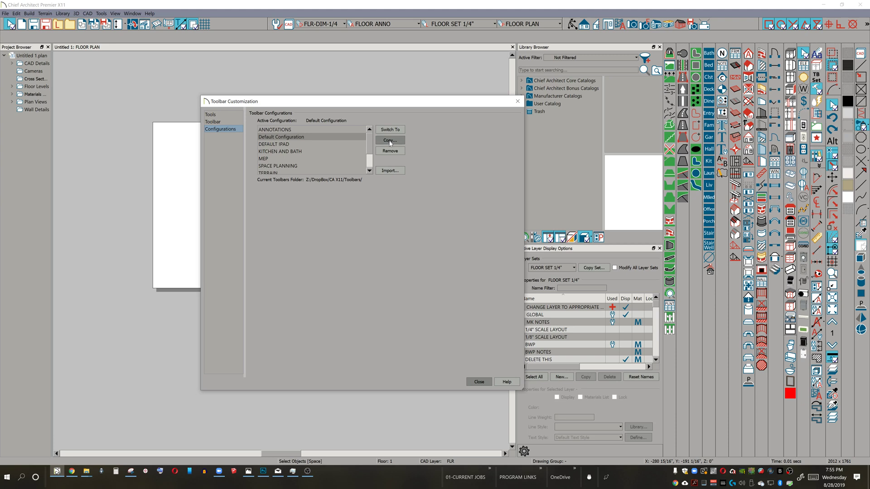
click(308, 138)
drag(672, 45, 669, 68)
click(295, 137)
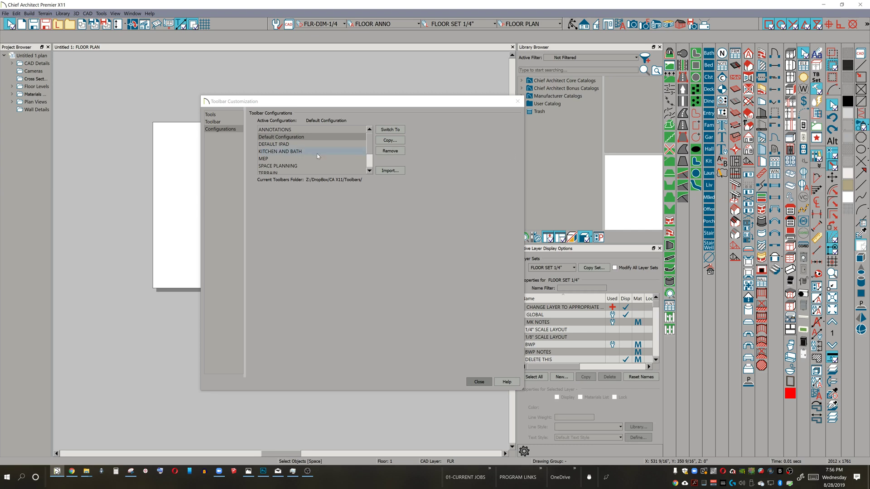
click(302, 152)
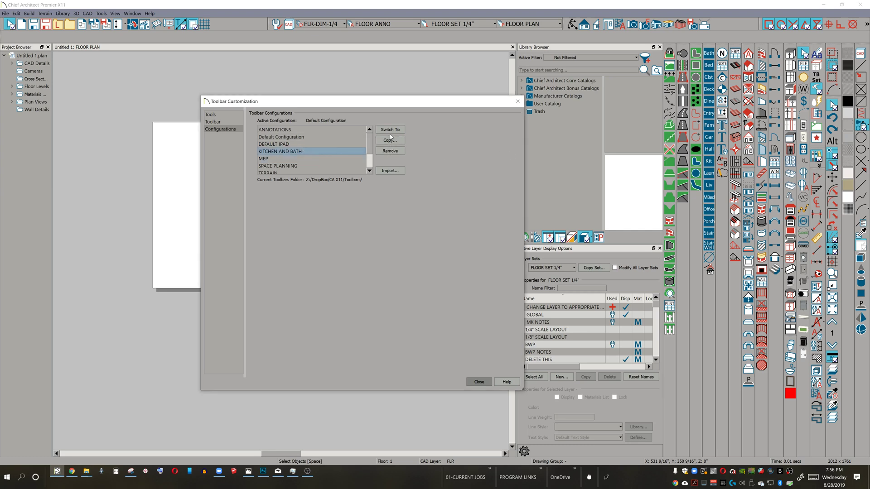
click(390, 131)
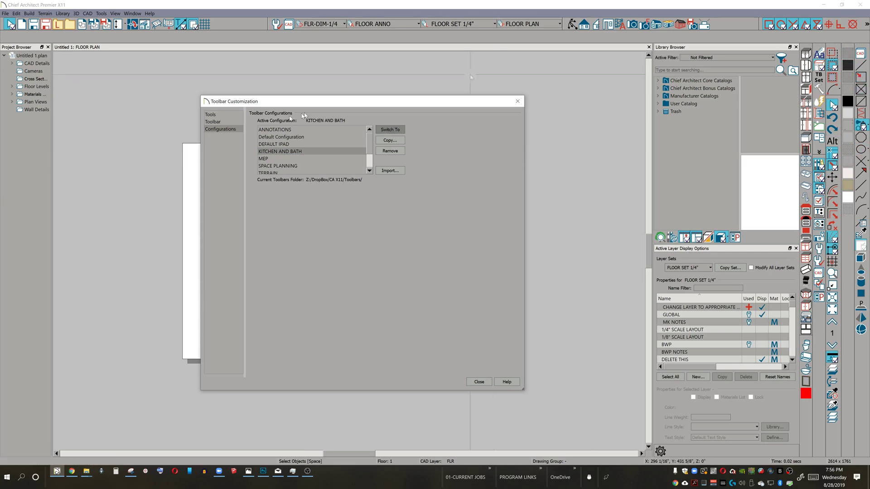
click(213, 121)
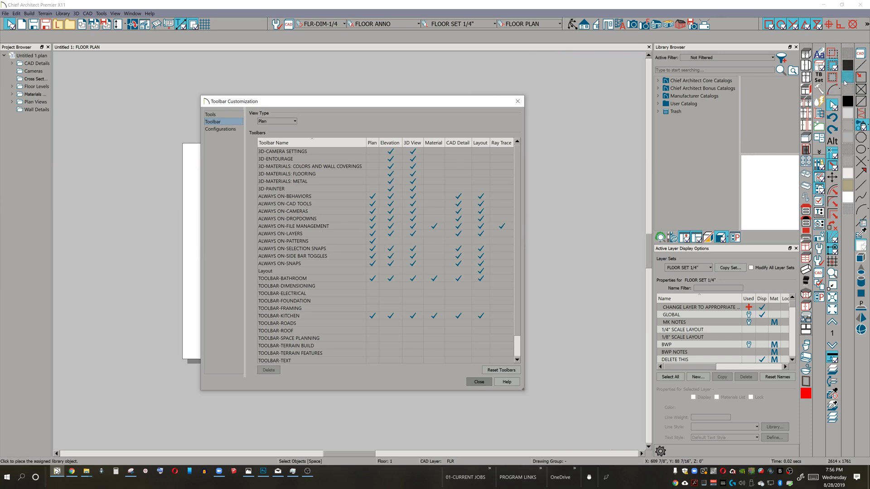
- Switch the active toolbar configuration to MEP
click(222, 129)
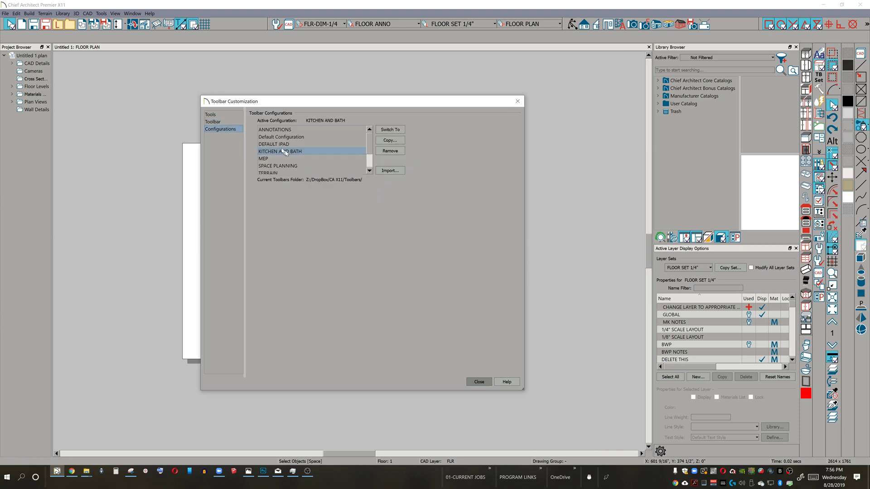
click(279, 159)
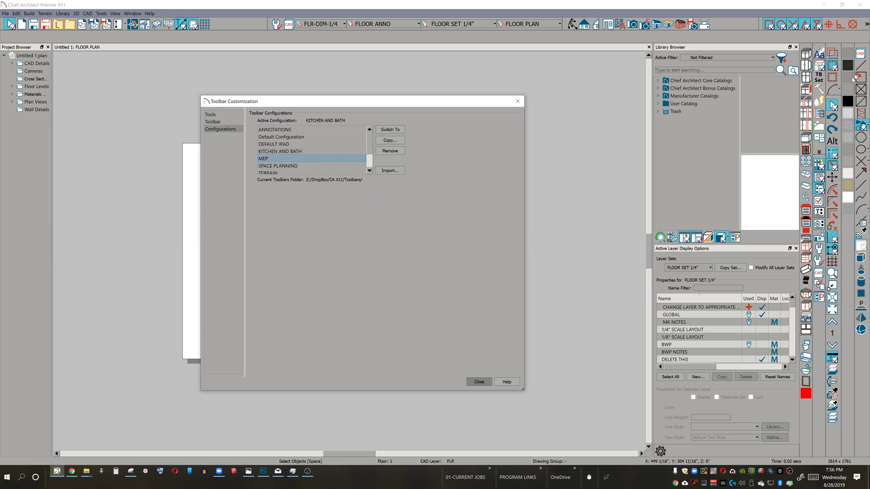
click(390, 130)
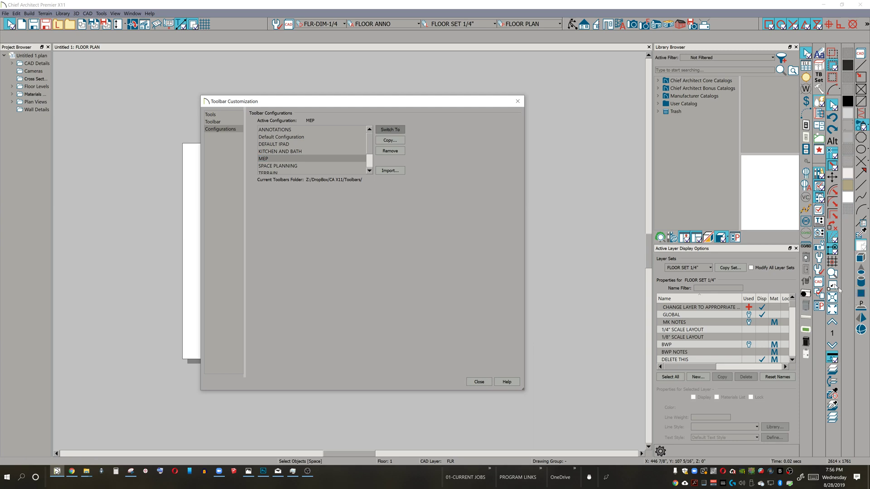
- Switch the active toolbar configuration back to Default Configuration and close toolbar customization
click(292, 137)
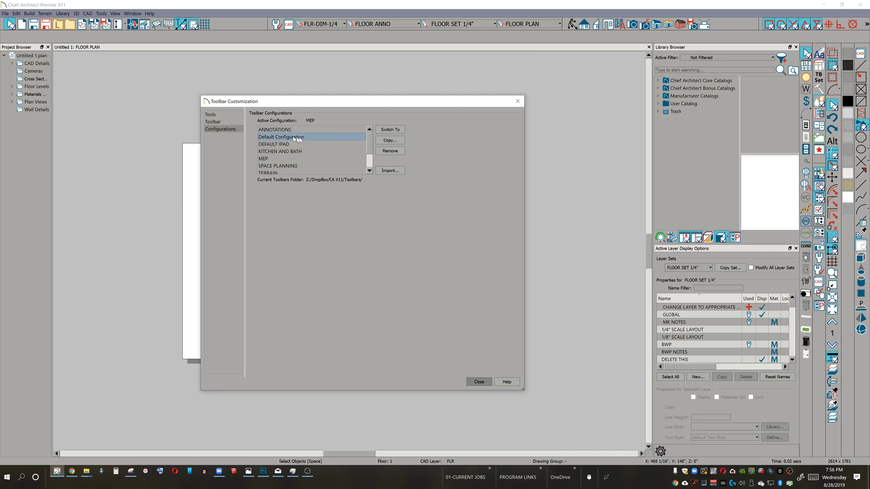
click(378, 131)
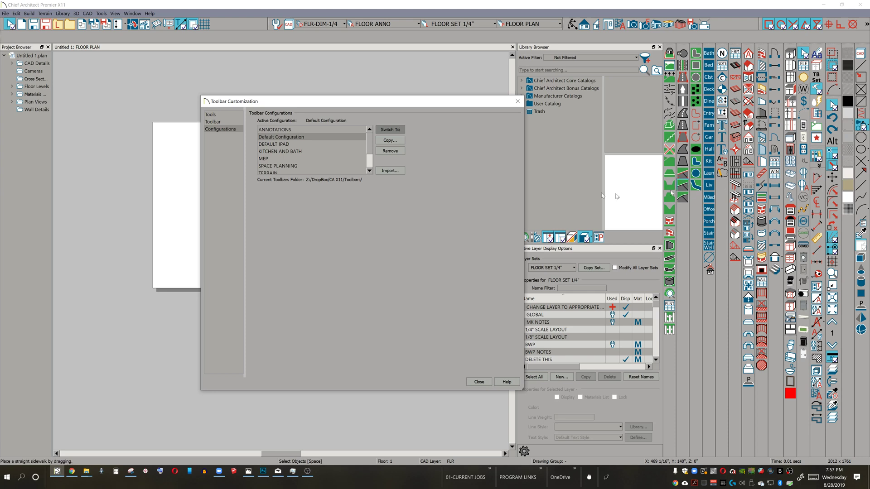
click(479, 382)
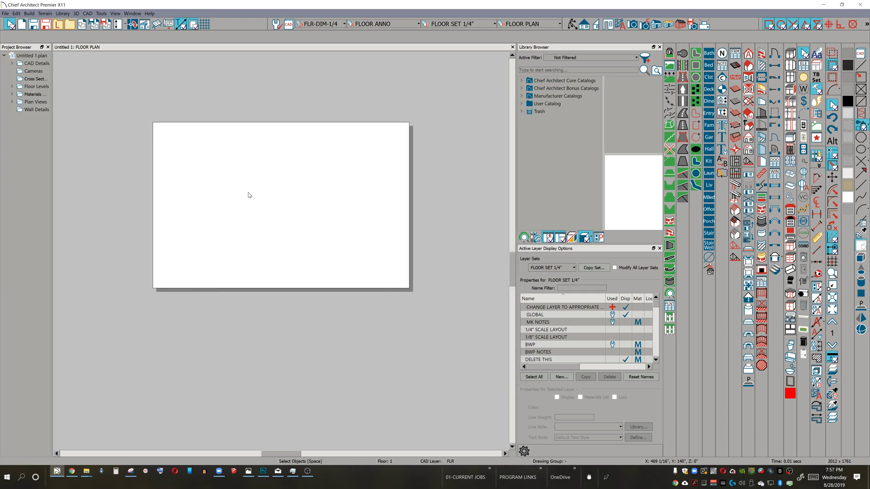
- Find the User Toolbar Folder among the program paths in the folder preferences and show it in File Explorer
click(17, 14)
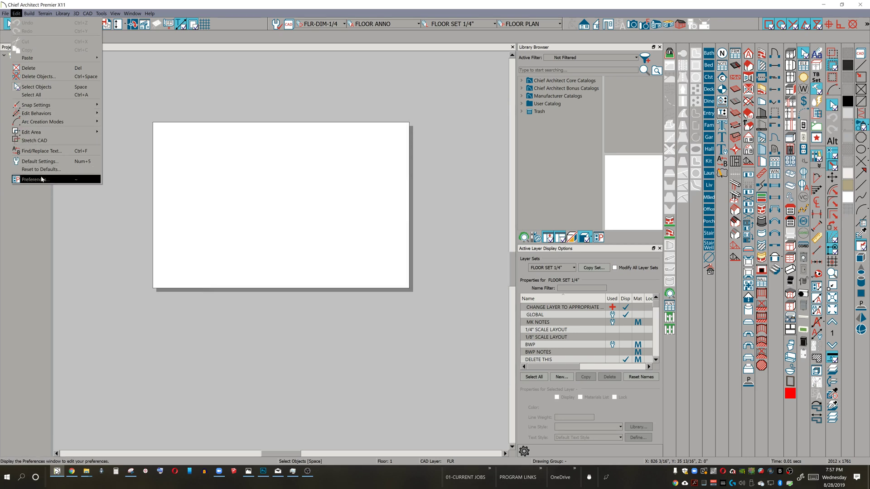
click(42, 179)
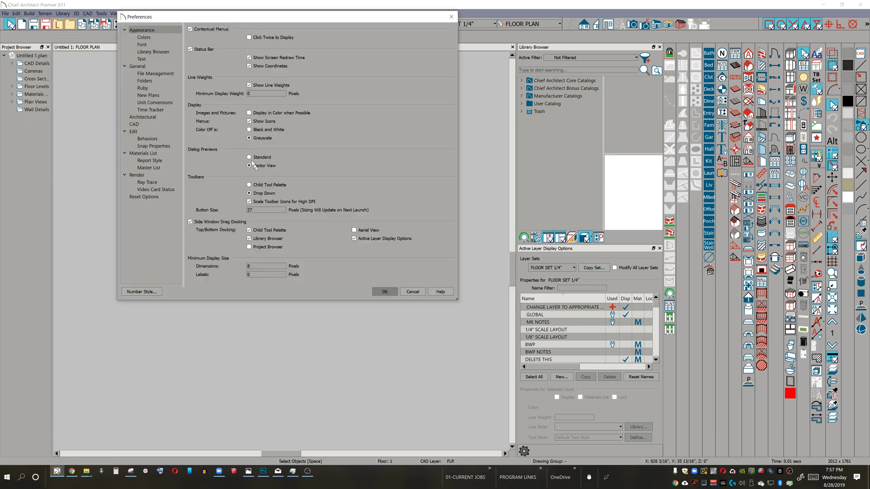
click(145, 81)
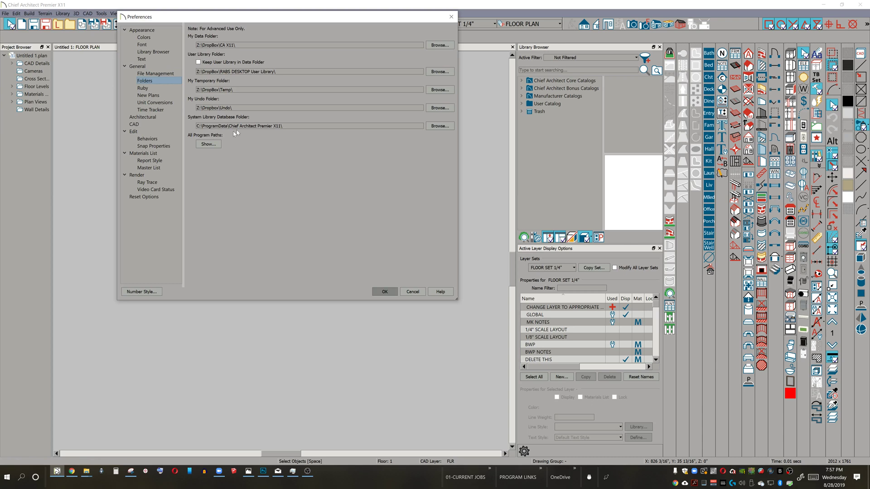
click(213, 144)
drag(427, 203, 433, 224)
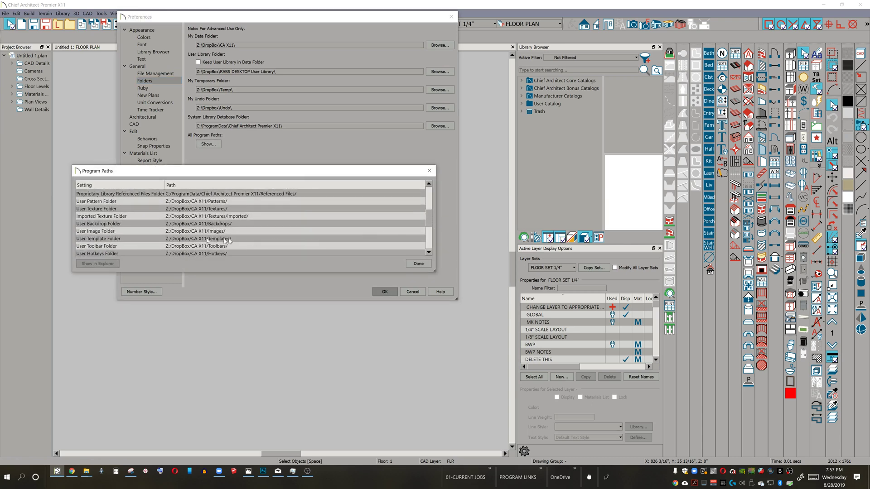
click(131, 247)
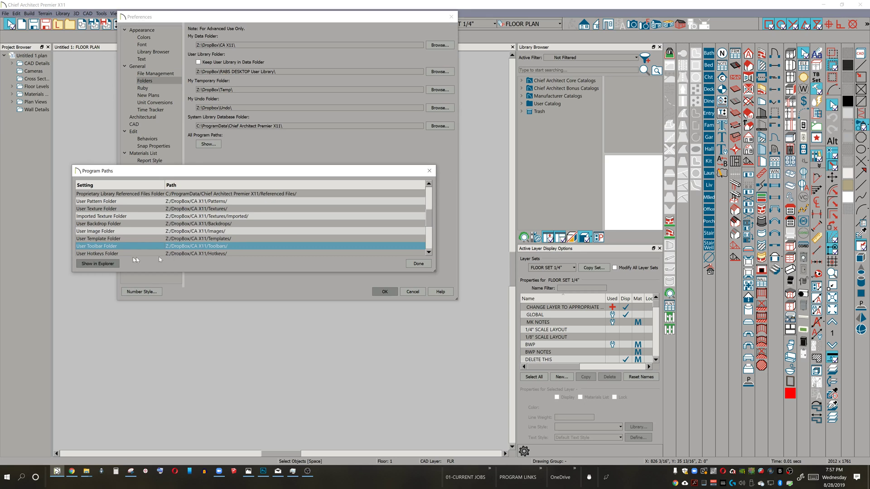
click(97, 263)
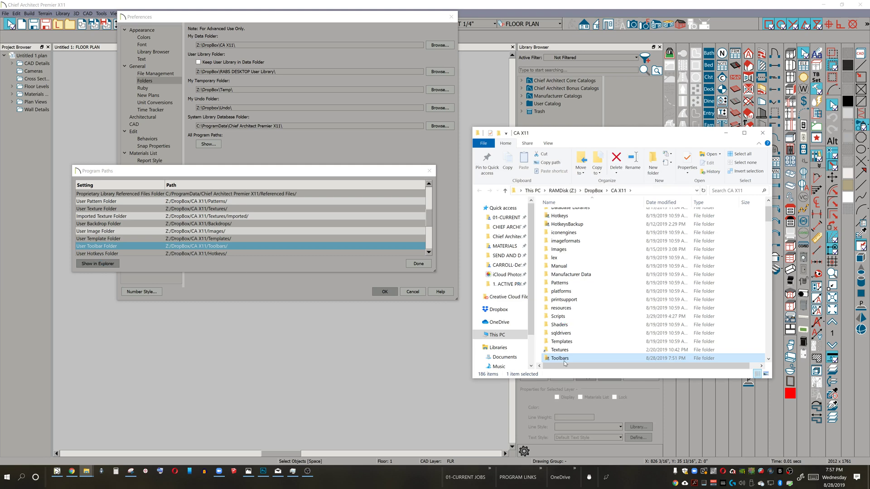
- Open the Toolbars folder in a maximized window, show its files as large icons, and check the dimensions of ANNOTATIONS.png and cust_13.png
double_click(559, 358)
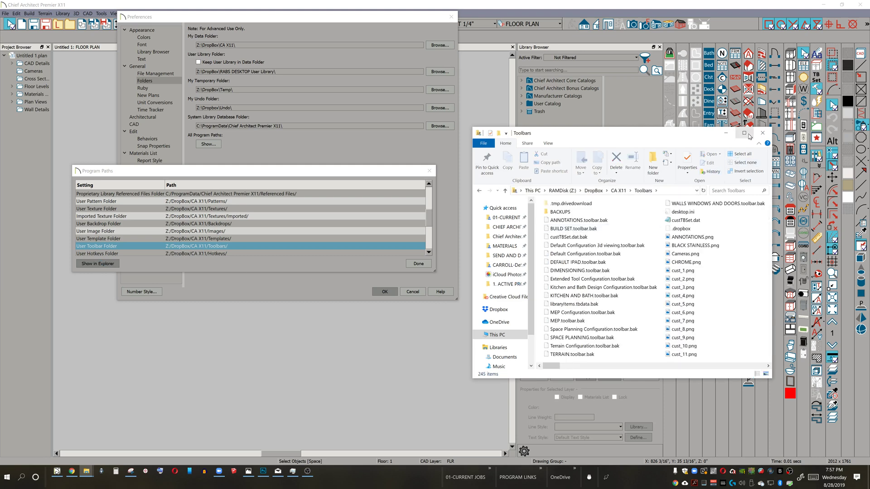
click(748, 136)
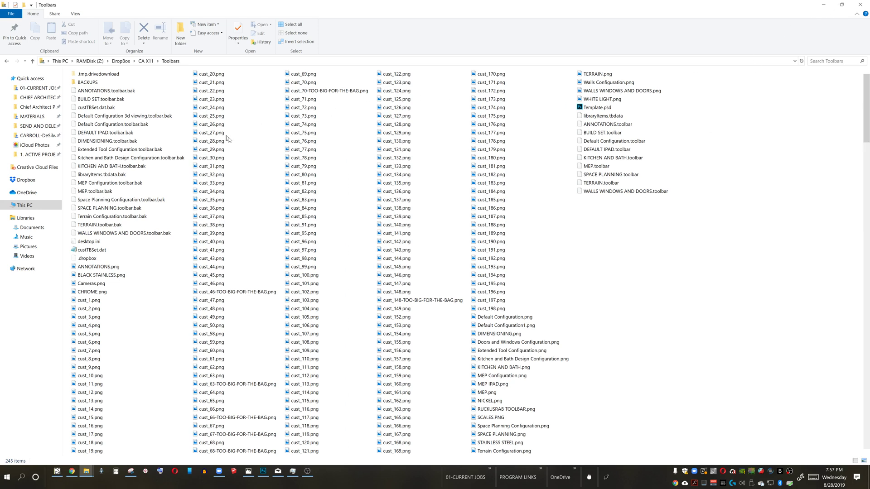
click(313, 141)
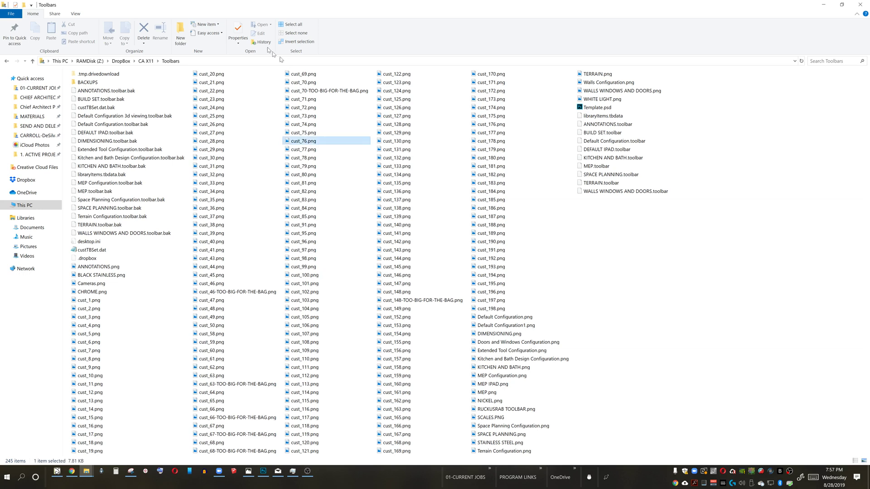
key(ctrl+shift+6)
key(ctrl+shift+4)
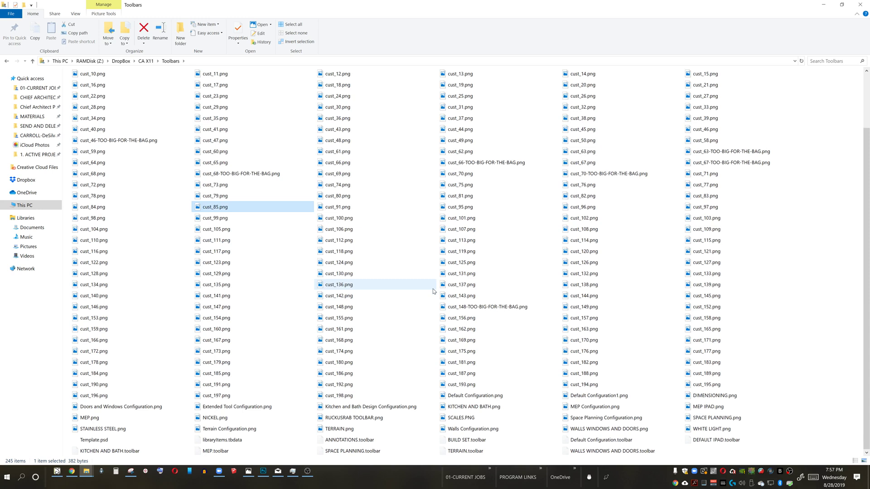
mouse_move(454, 281)
mouse_down()
mouse_move(394, 294)
mouse_move(465, 283)
mouse_up()
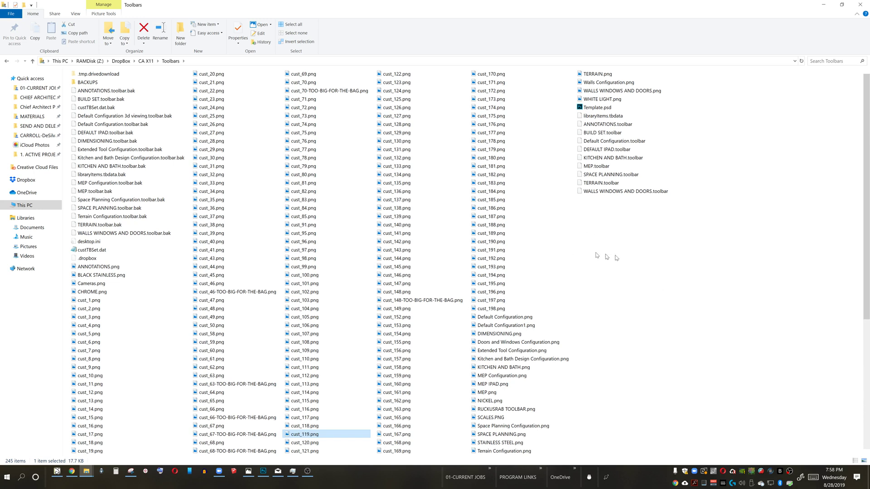
ctrl+scroll(582, 254, up, 3)
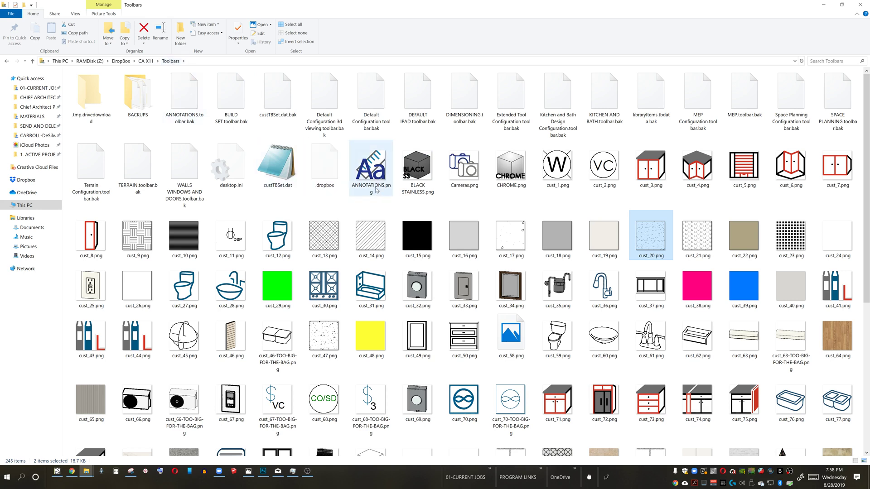
mouse_move(375, 191)
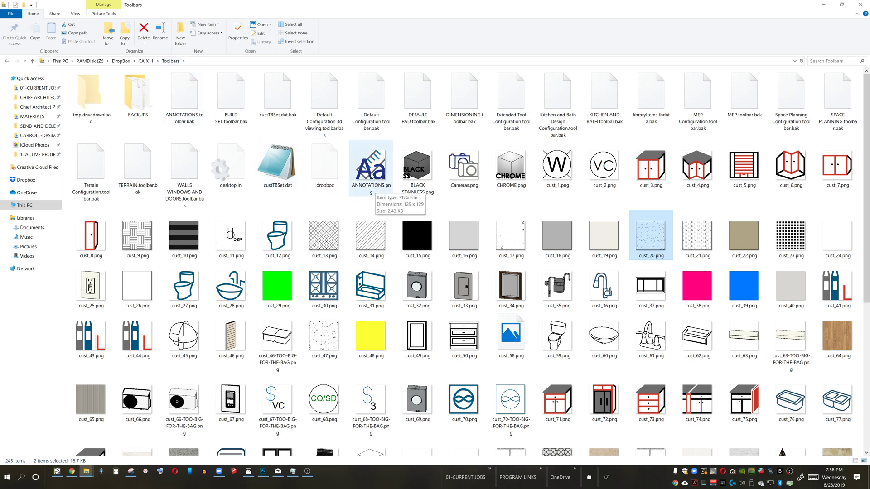
mouse_move(340, 218)
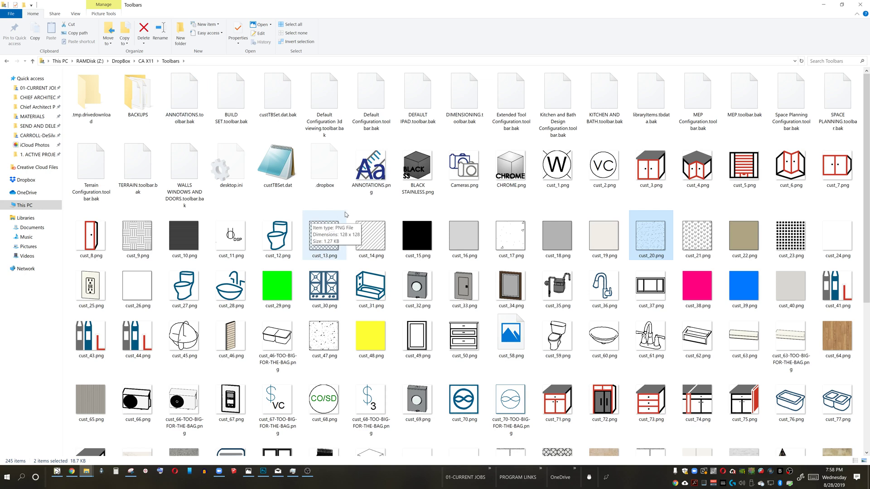
mouse_move(386, 166)
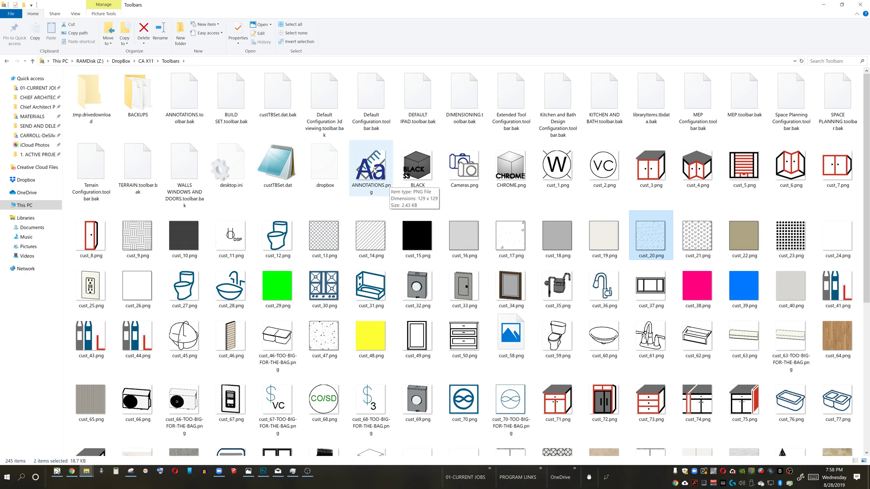
- Return to Chief Architect, close the program paths, and leave the preferences without saving changes
click(58, 472)
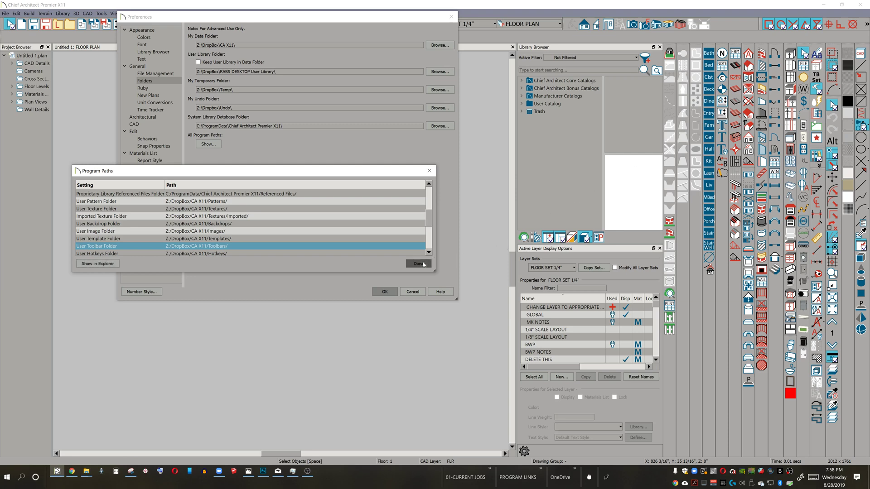
click(418, 264)
click(412, 292)
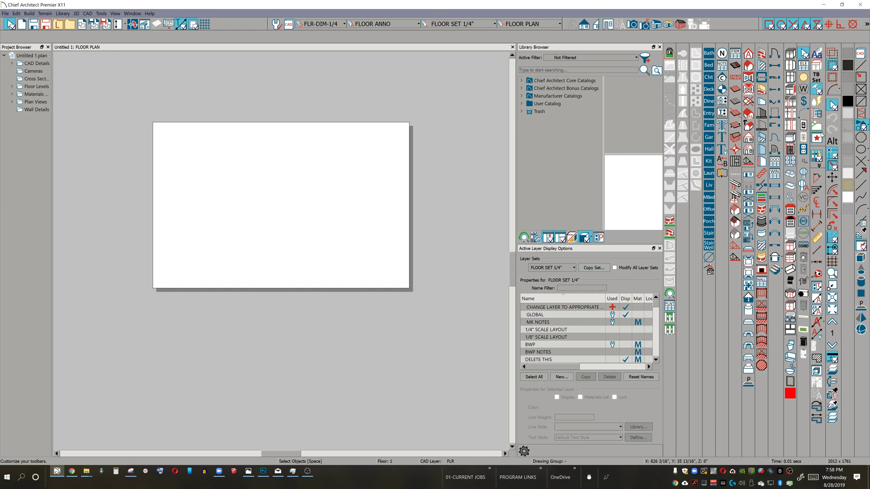
- Reopen toolbar customization, dismiss the warning, and display the list of toolbars by view type
double_click(822, 135)
click(477, 254)
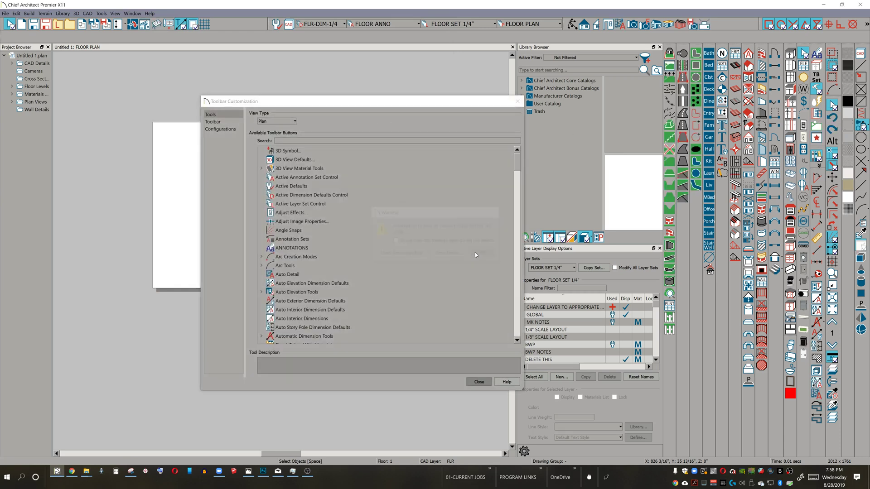
click(221, 123)
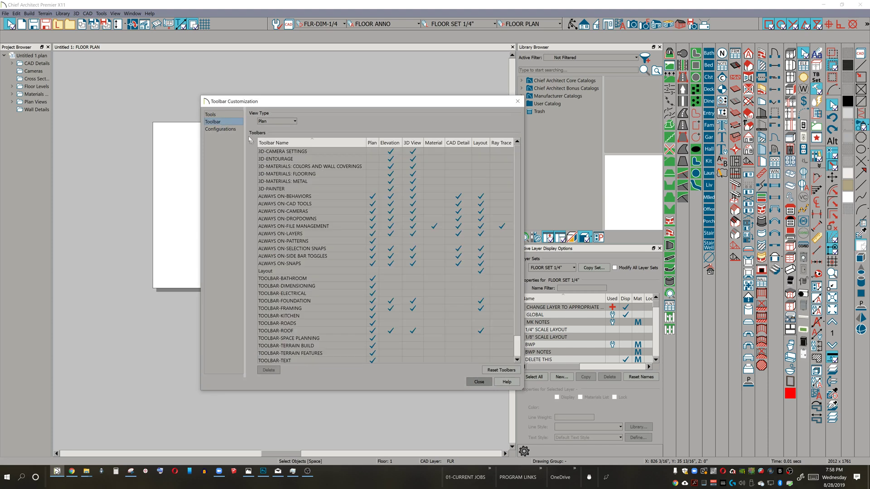
- Browse the available toolbar buttons for the Plan view type, from the first entries through Circle Tools and back to ANNOTATIONS
click(233, 116)
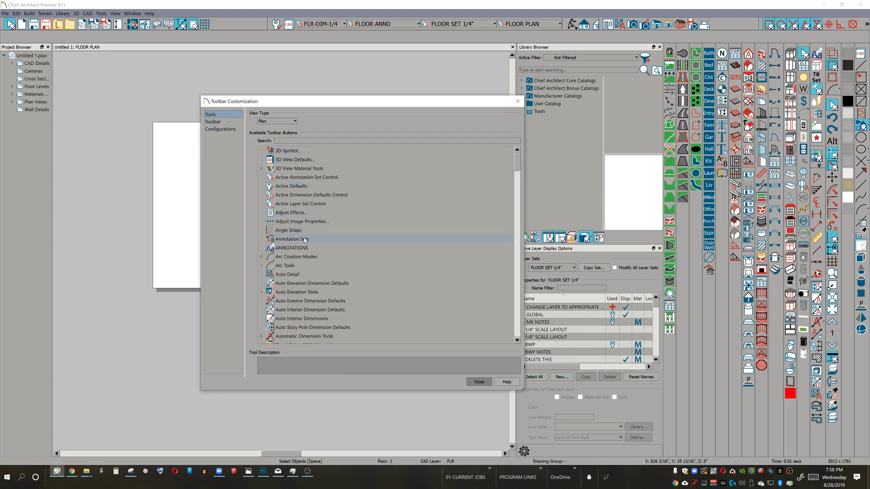
scroll(484, 250, down, 6)
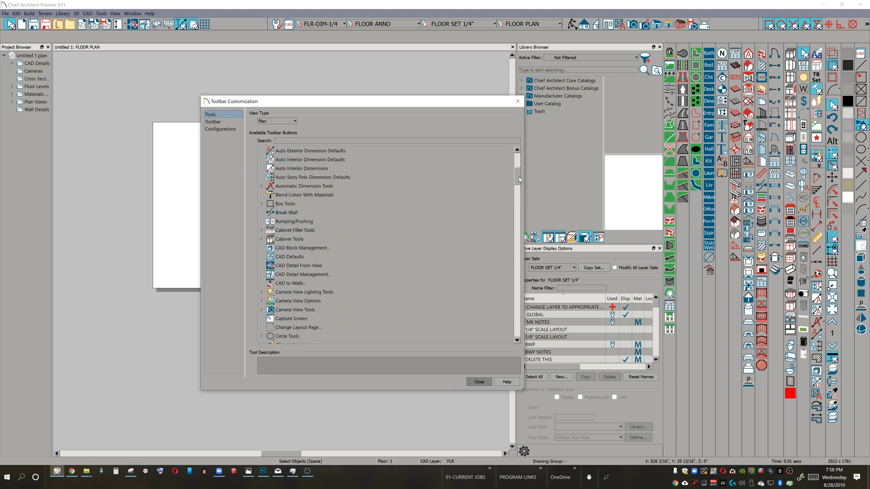
drag(520, 180, 521, 147)
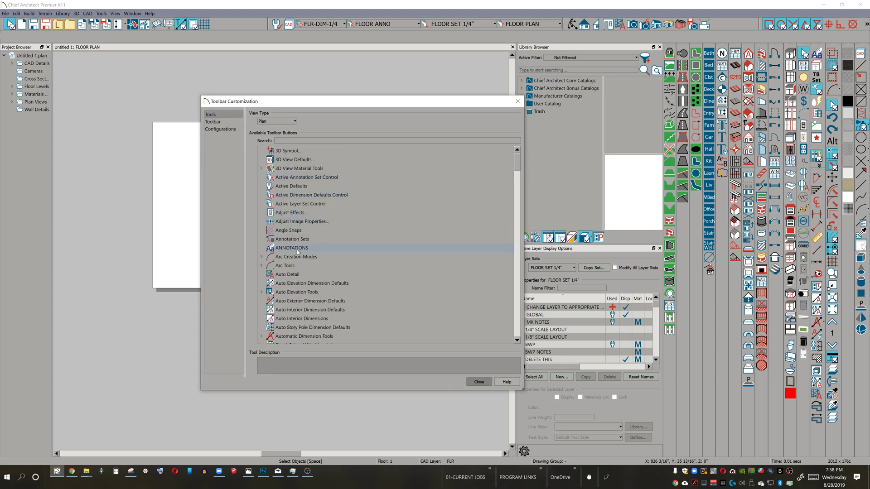
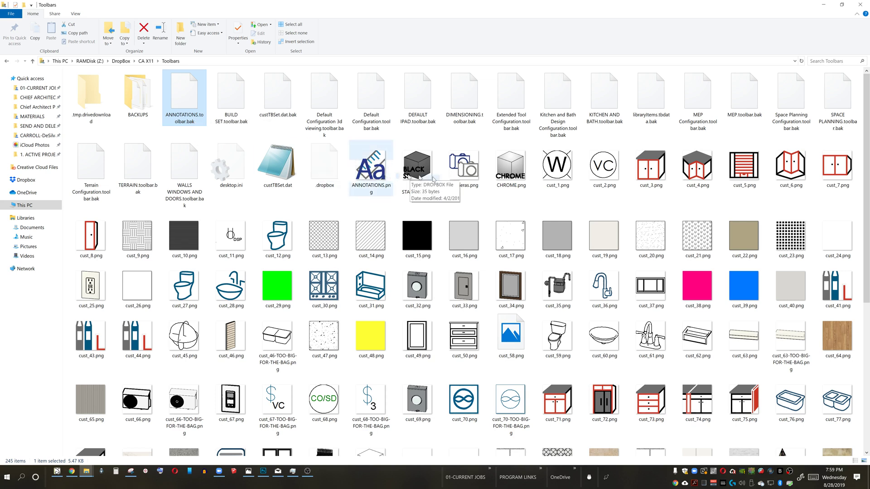
- In File Explorer, examine the Toolbars folder's icon images, from the numbered custom PNGs to the .toolbar configuration files
scroll(663, 247, down, 6)
scroll(662, 246, down, 3)
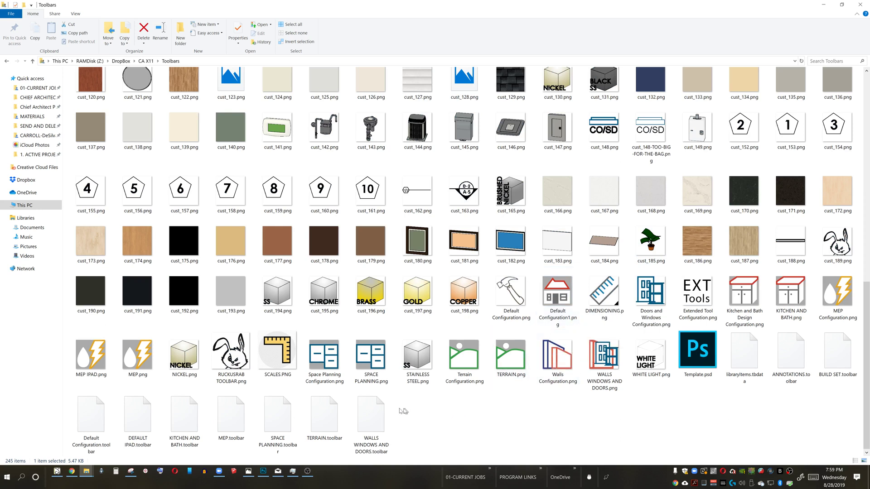
scroll(624, 401, up, 15)
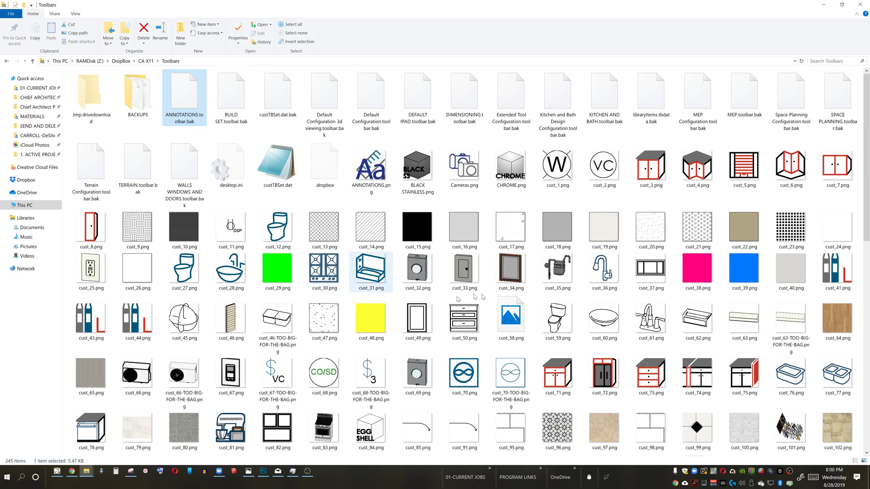
scroll(371, 272, down, 1)
scroll(496, 300, down, 8)
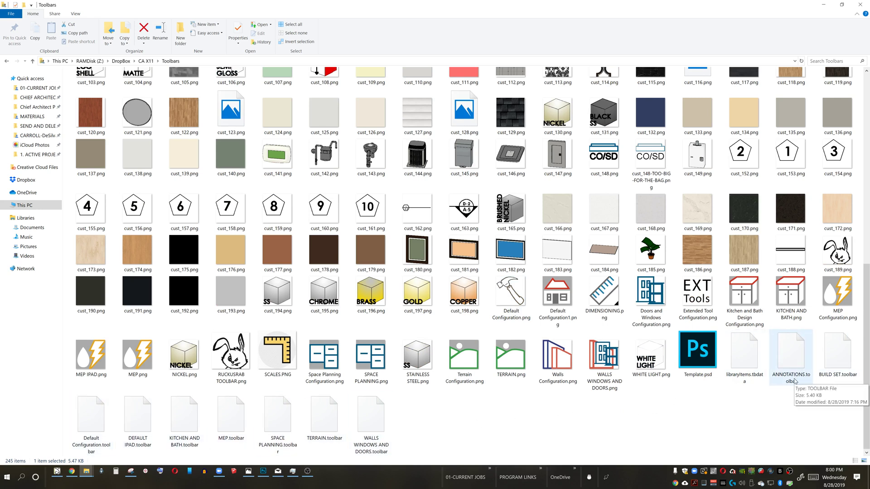
drag(867, 326, 867, 136)
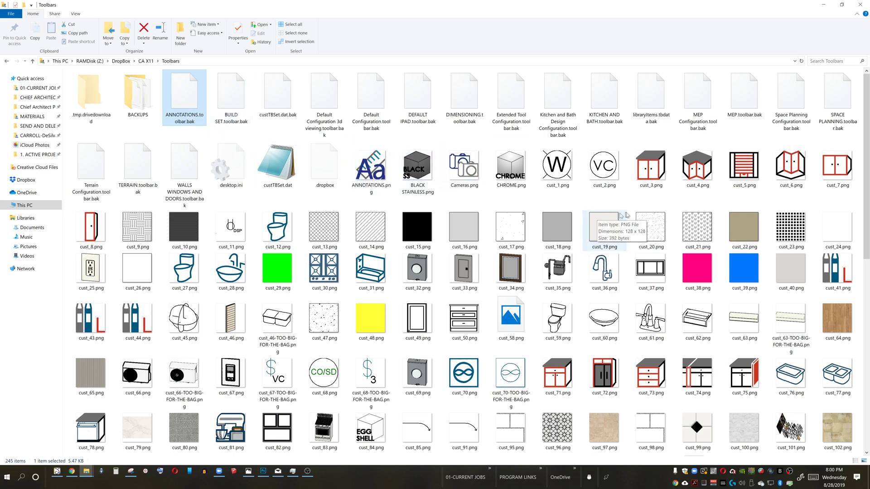
- Return to Chief Architect, review the list of toolbar configurations, and select ANNOTATIONS
click(823, 4)
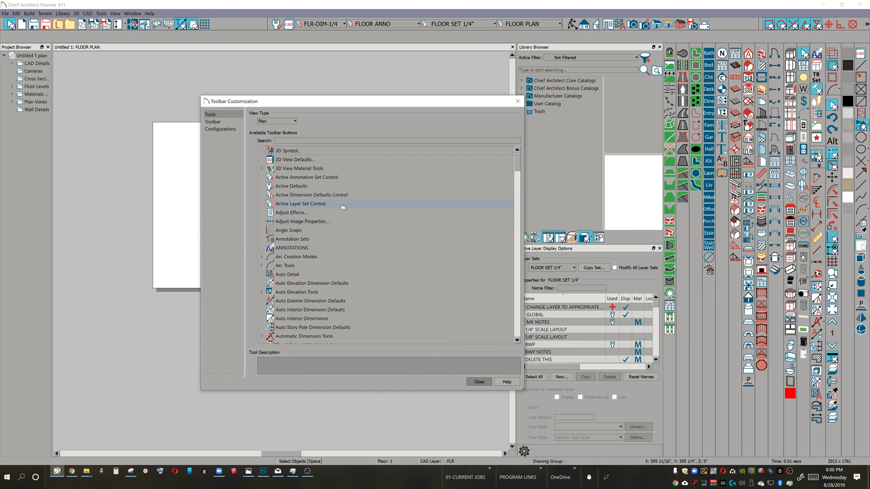
click(221, 129)
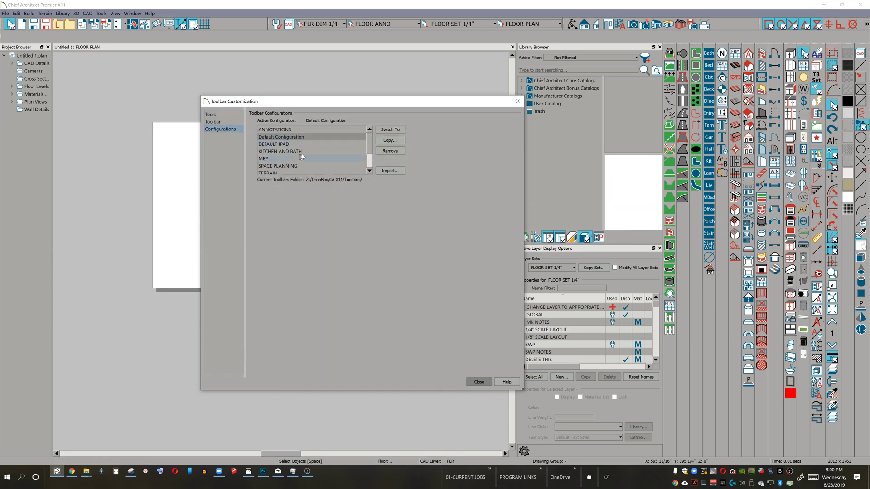
scroll(318, 150, down, 1)
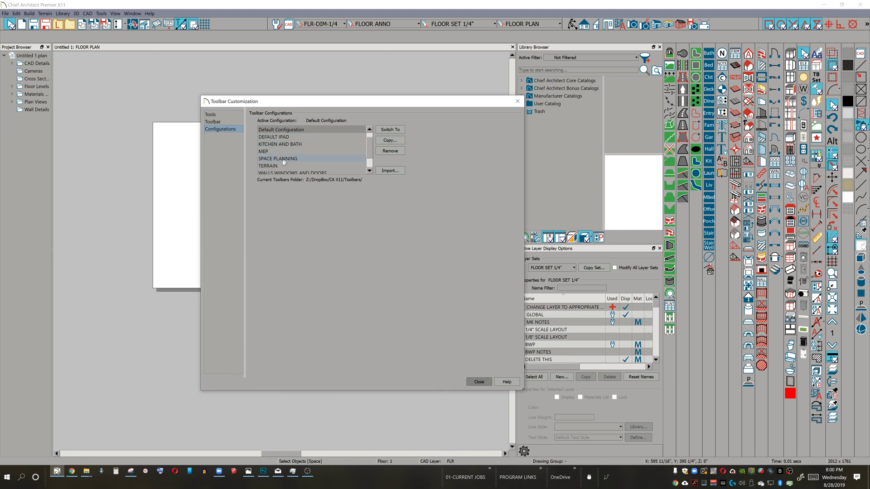
scroll(284, 150, up, 1)
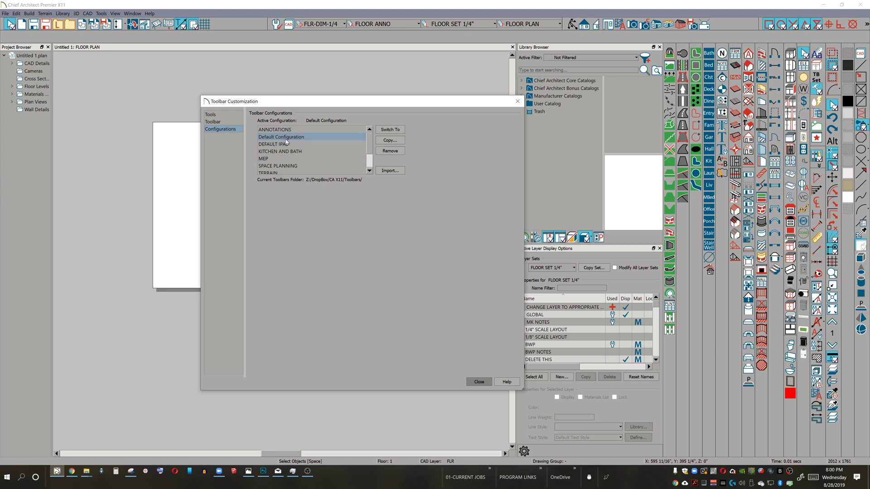
click(337, 131)
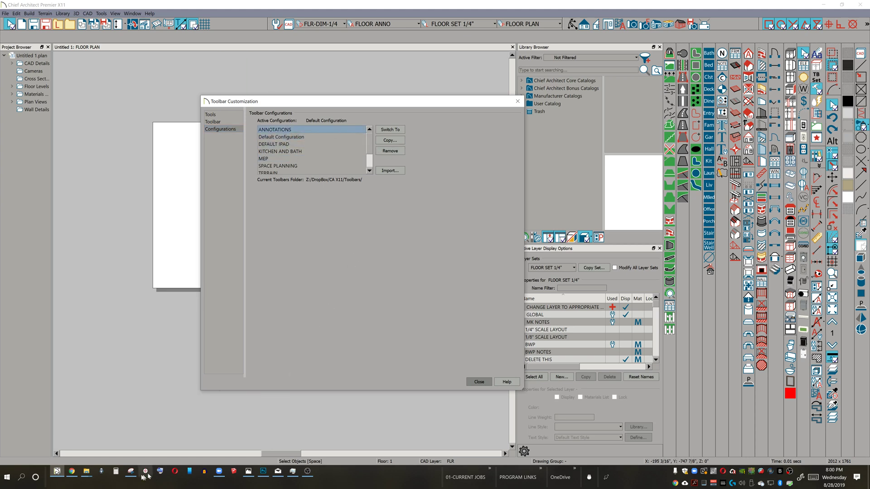
- Switch to the File Explorer window listing the Toolbars files, open its BACKUPS folder, and delete all the toolbar files inside
click(86, 472)
mouse_move(192, 448)
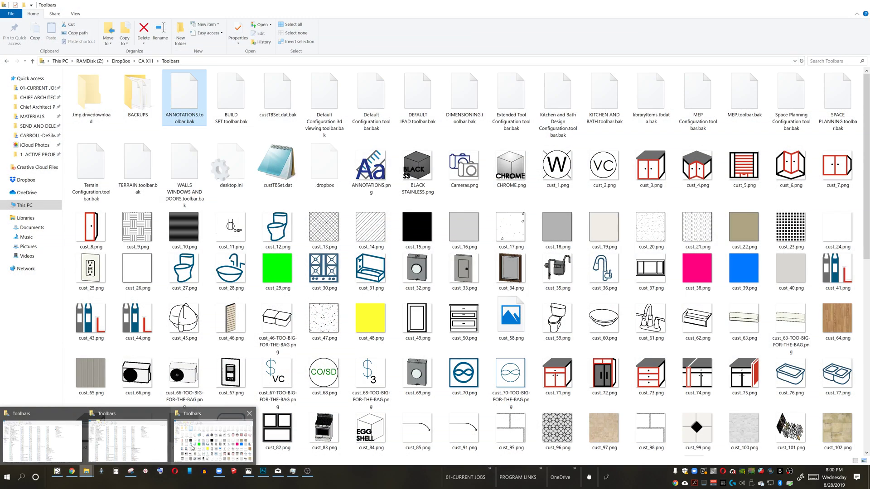
click(192, 448)
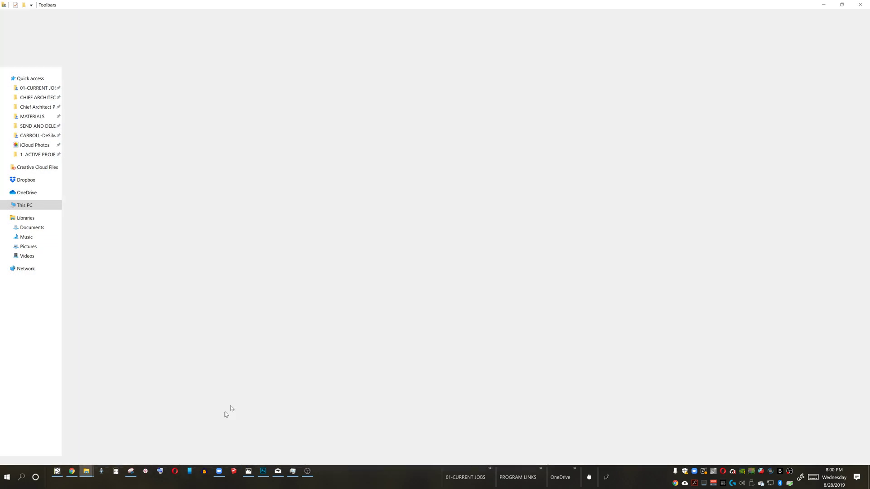
click(86, 472)
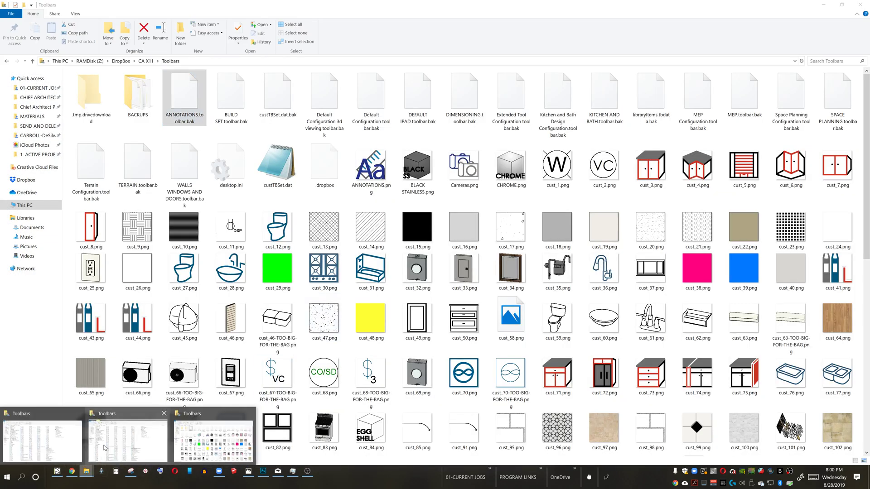
click(130, 439)
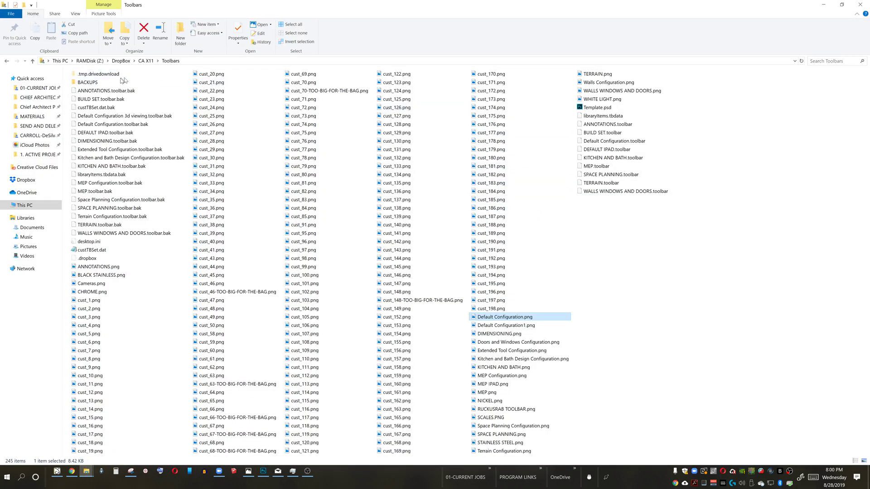
click(96, 91)
double_click(99, 83)
drag(392, 227, 134, 81)
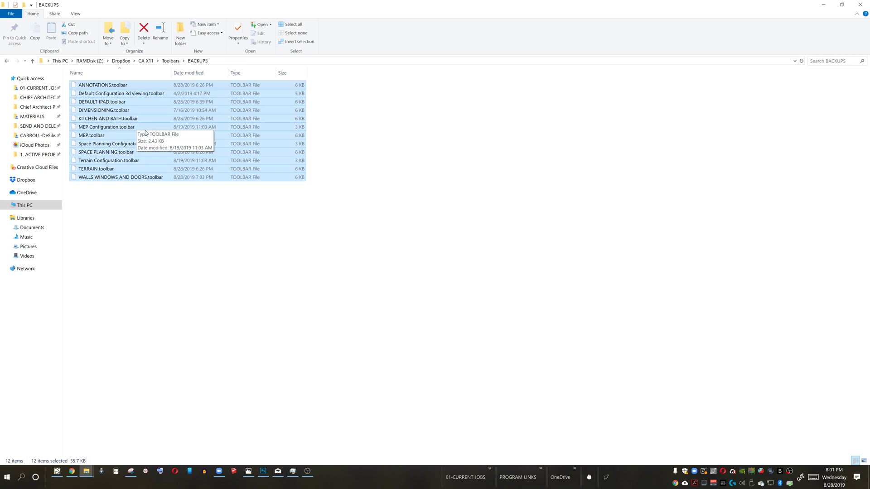
key(Delete)
- Move all the .toolbar files from the Toolbars folder into BACKUPS, and select libraryItems.tbdata
click(171, 61)
drag(633, 216, 94, 85)
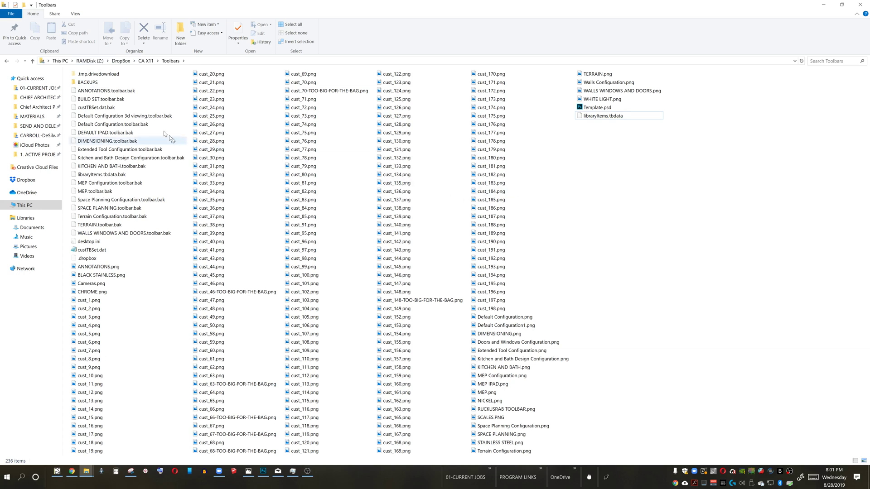
click(592, 118)
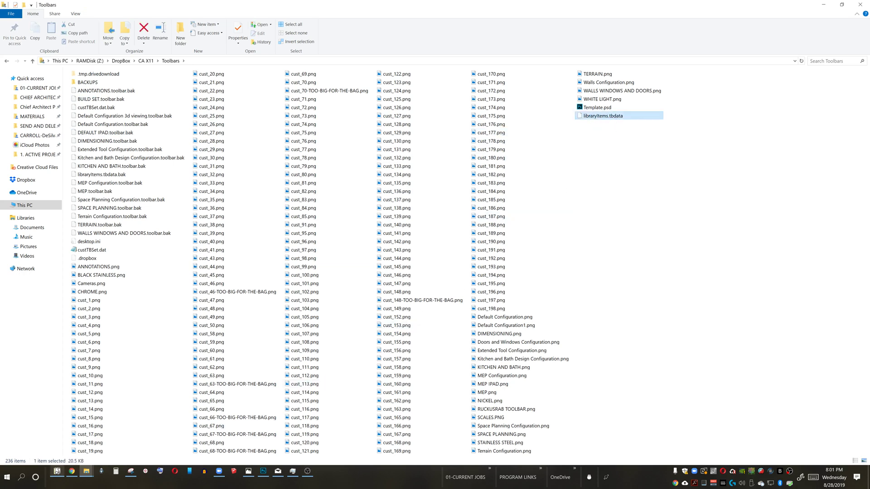
- Return to Chief Architect, find the Place Library Object tool by searching for "PLACE LIBR", and add it below the terrain tools
click(56, 471)
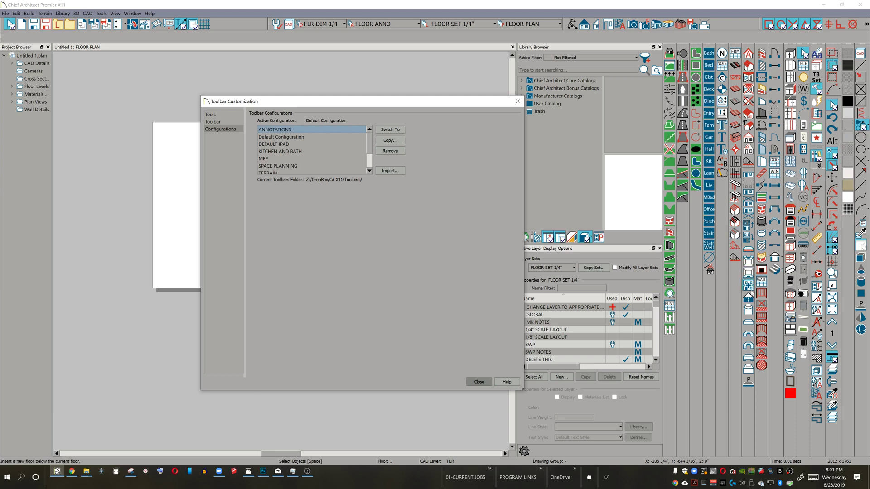
click(211, 115)
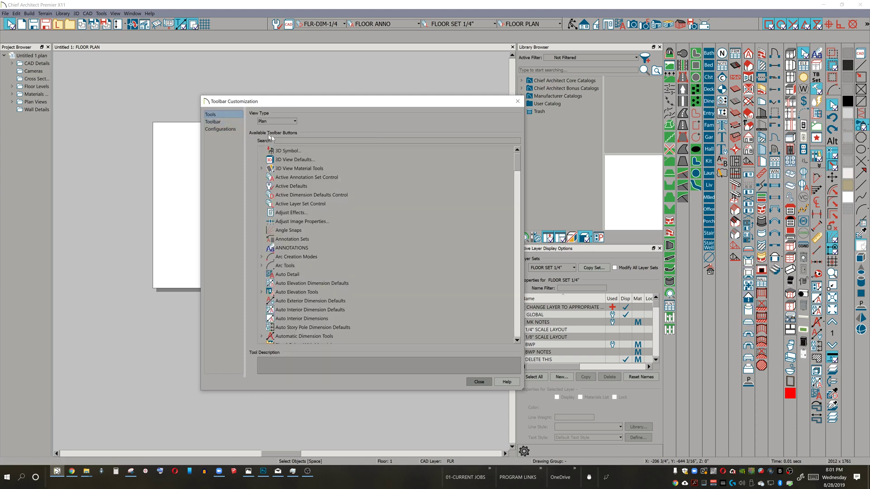
text(PLACE LIBR)
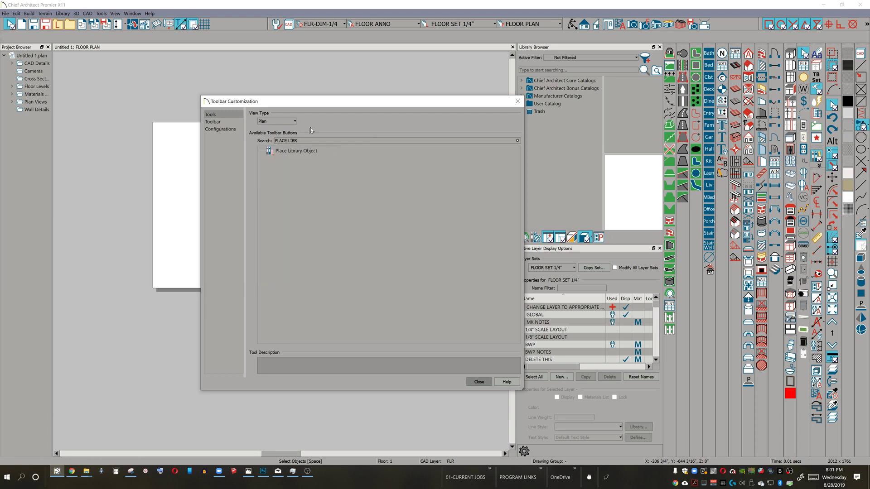
drag(311, 151, 671, 345)
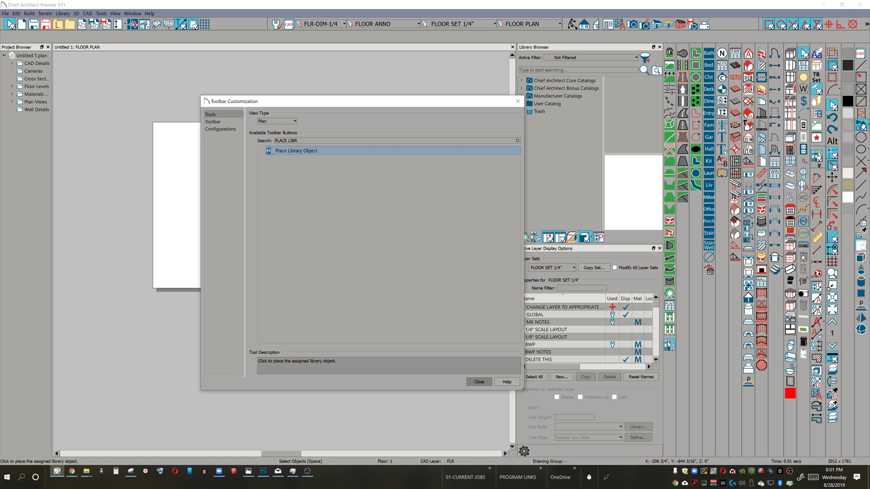
click(483, 382)
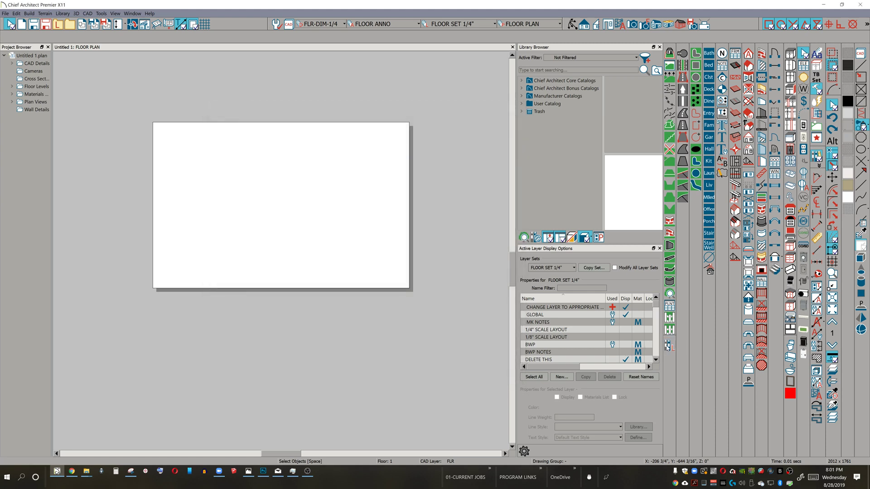
- Open the new Place Library Object button's library selection, cancel its specification, and remove the button from the toolbar
click(668, 345)
click(381, 186)
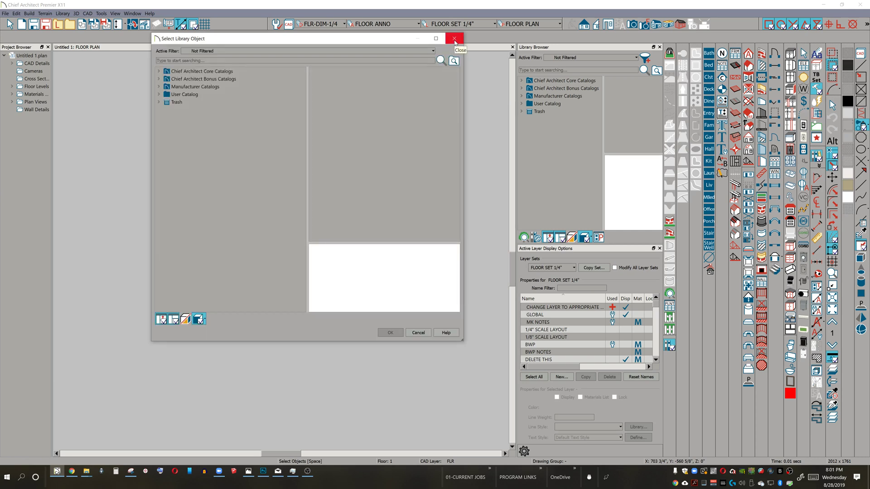
click(455, 42)
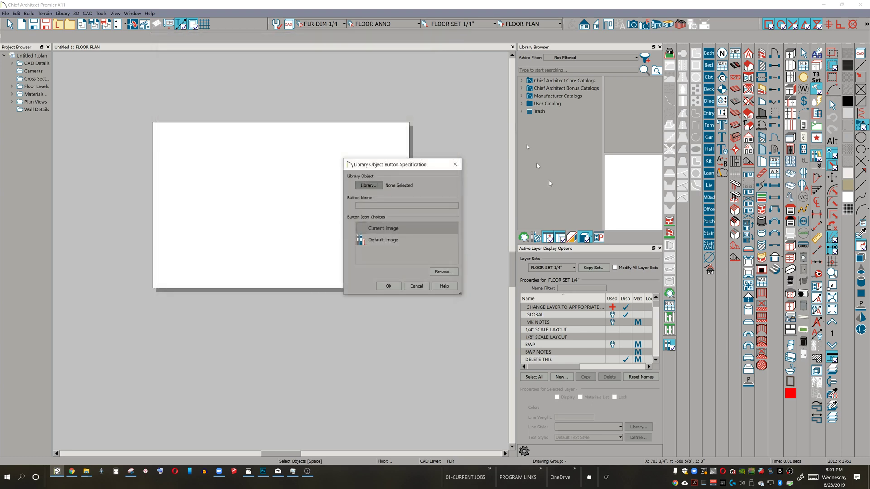
click(416, 286)
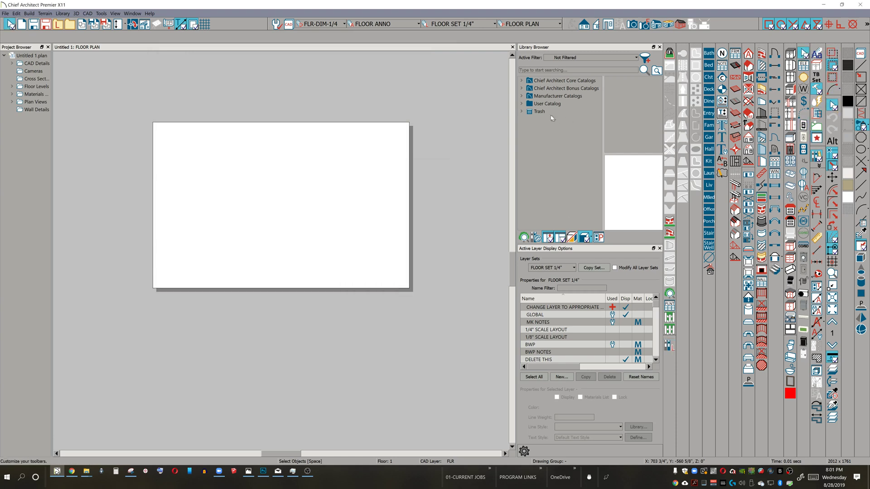
click(484, 254)
drag(674, 346, 390, 395)
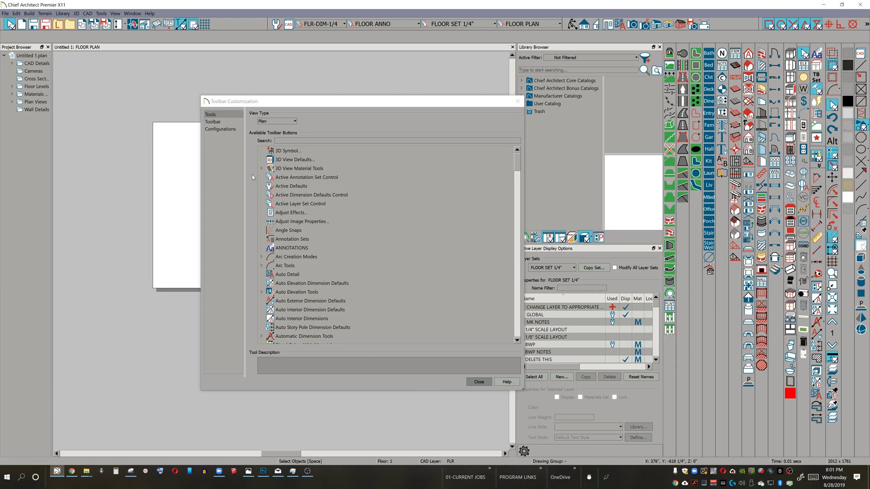
- Display the toolbar configurations and remove ANNOTATIONS and DEFAULT IPAD from the list
click(219, 123)
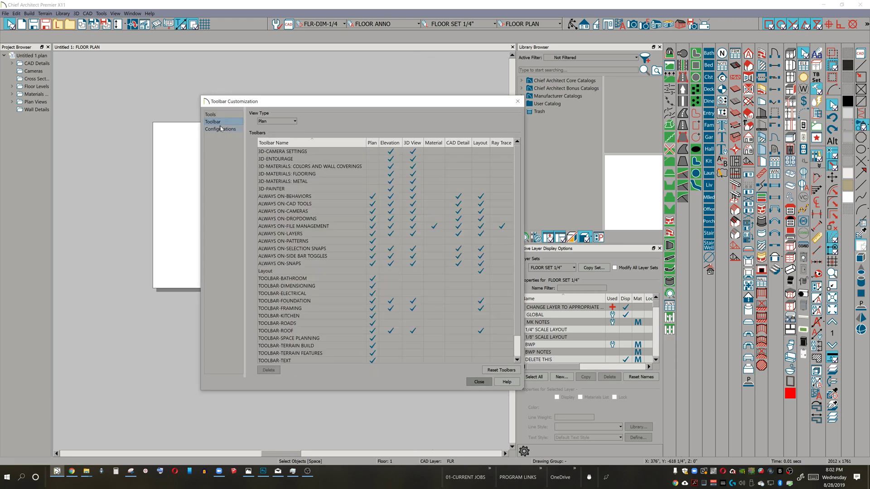
click(221, 129)
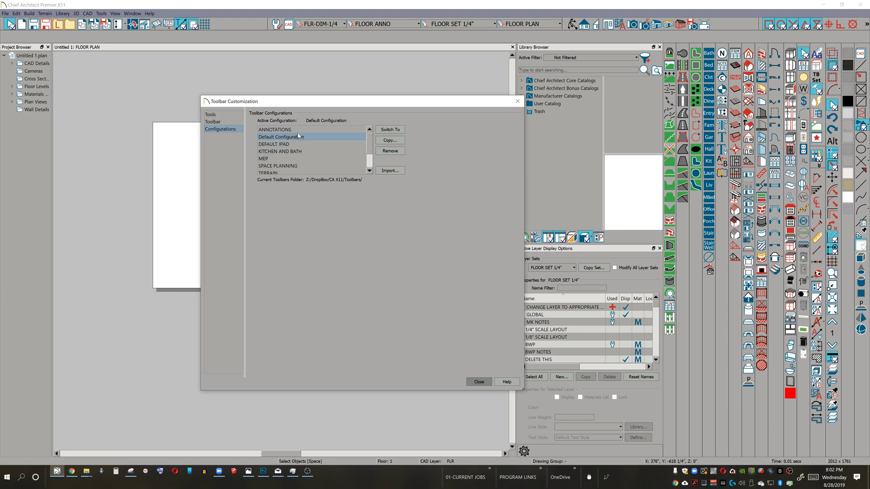
click(275, 130)
click(389, 151)
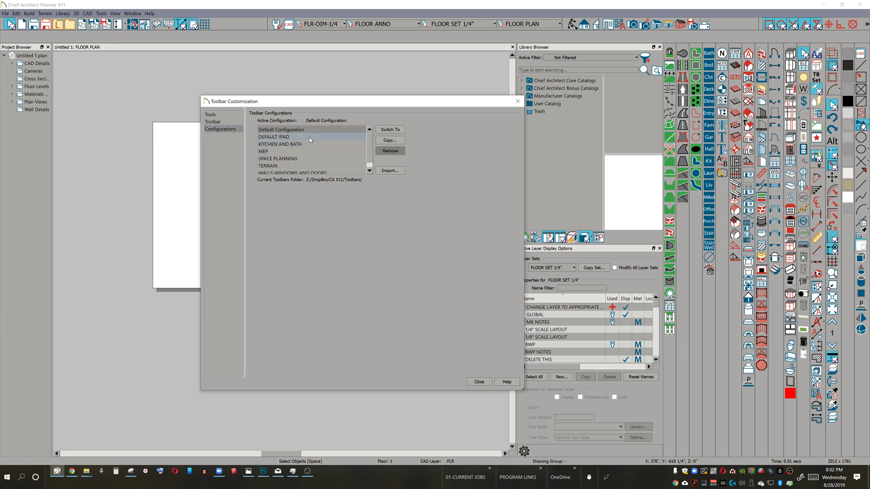
click(323, 138)
click(389, 151)
- Remove all remaining toolbar configurations except Default Configuration, through WALLS WINDOWS AND DOORS
click(313, 137)
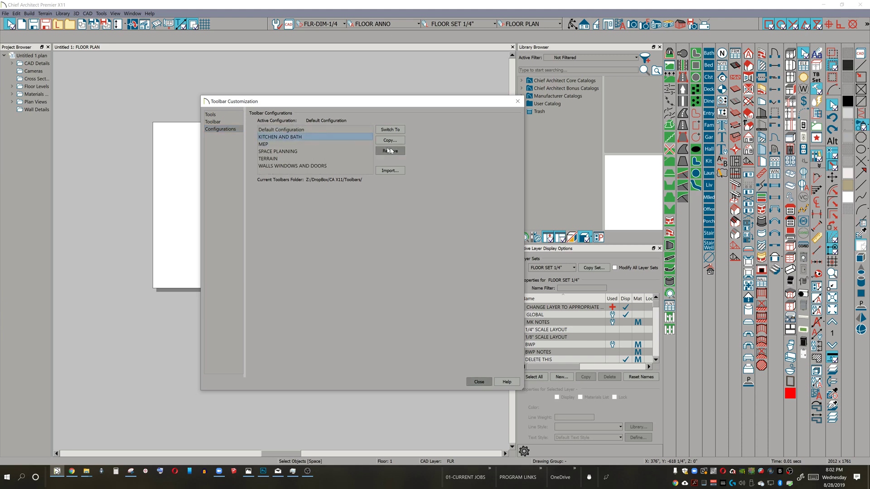
click(381, 152)
click(379, 152)
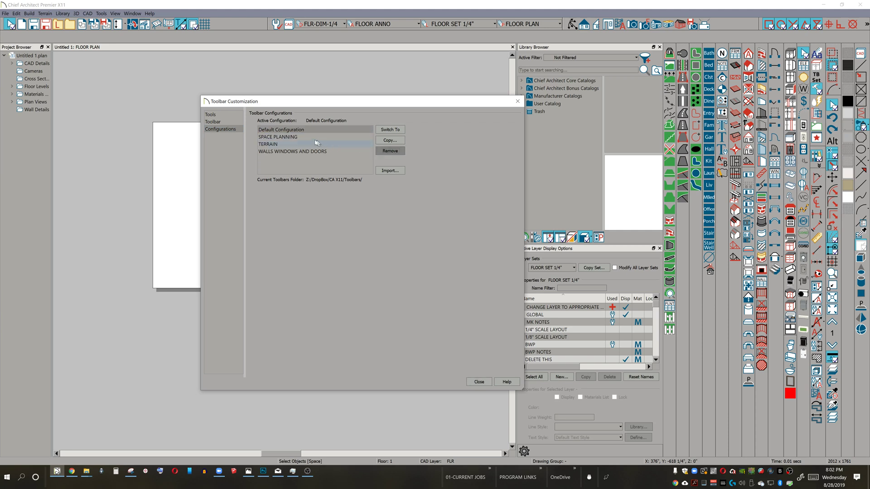
click(317, 137)
click(389, 151)
click(301, 137)
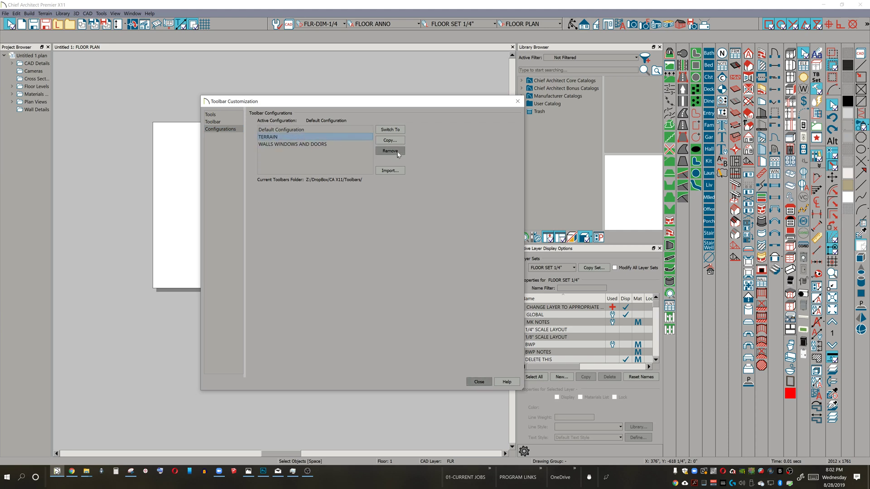
click(398, 156)
click(313, 138)
click(389, 151)
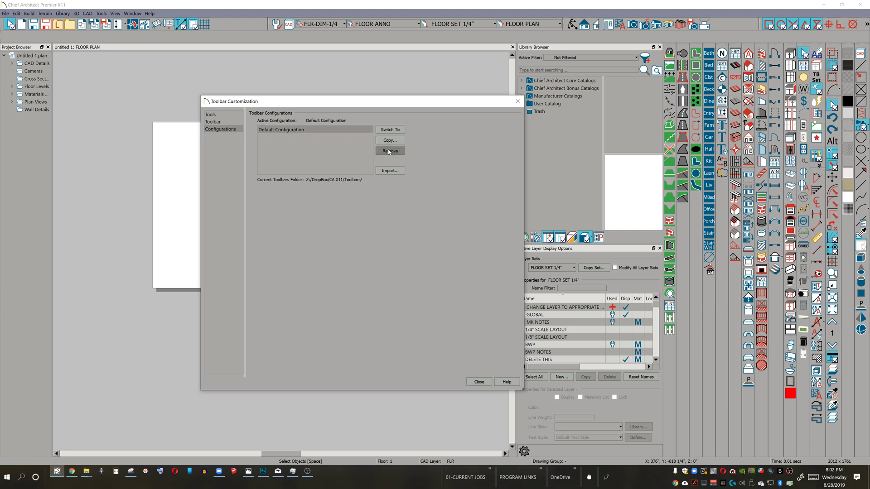
- Copy Default Configuration to a new toolbar configuration named MEP
click(387, 140)
text(MEP)
click(287, 201)
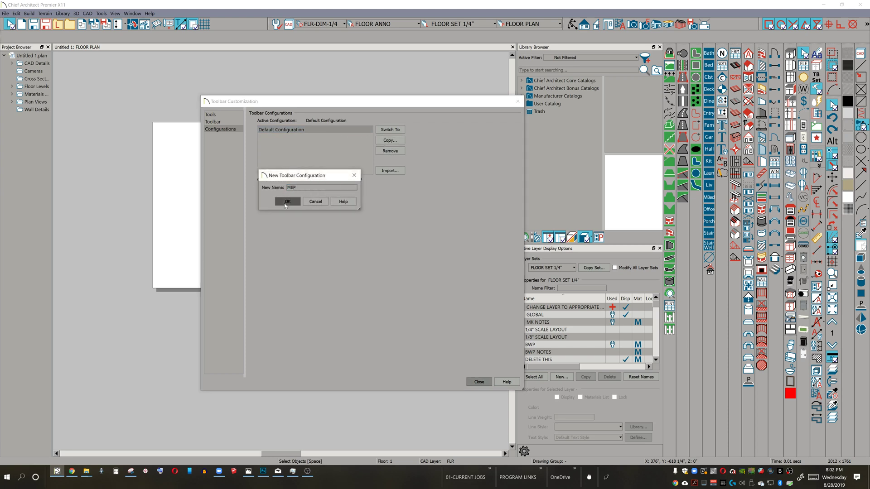
- In the MEP configuration, turn off TOOLBAR-BATHROOM and TOOLBAR-DIMENSIONING in Plan, TOOLBAR-FOUNDATION in all views, and TOOLBAR-FRAMING in Layout
click(213, 122)
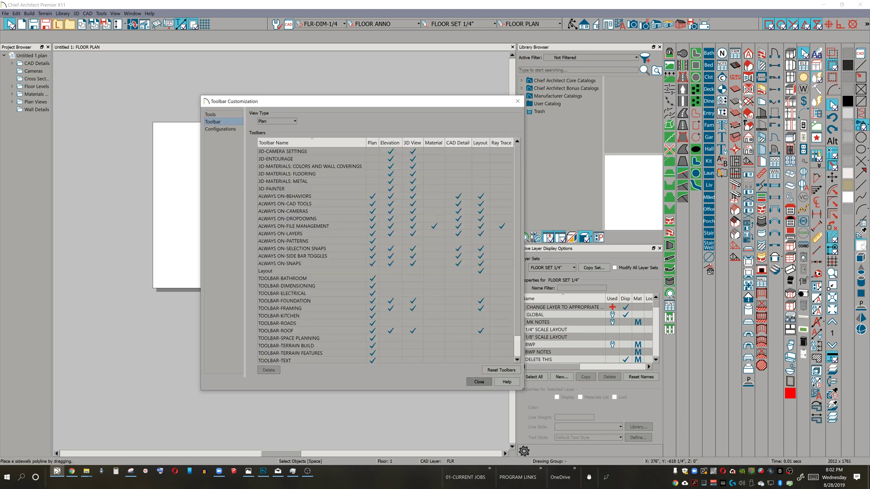
click(372, 278)
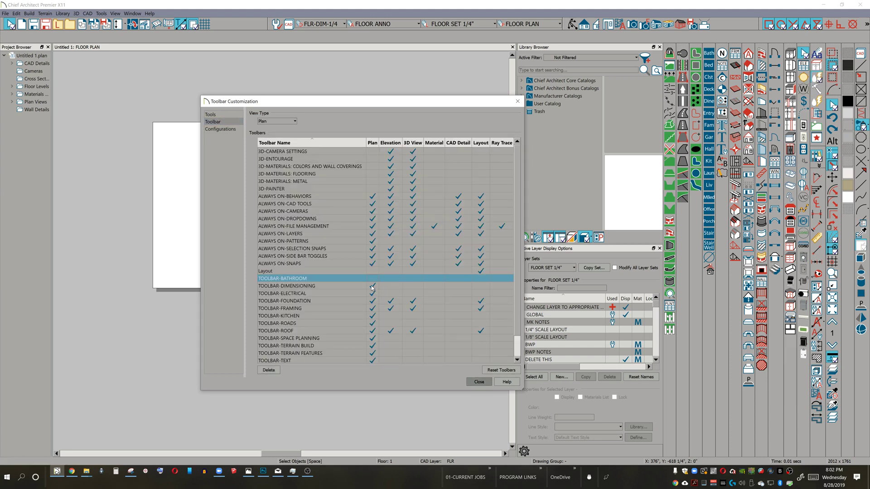
click(372, 286)
click(372, 301)
click(390, 301)
click(412, 301)
click(481, 309)
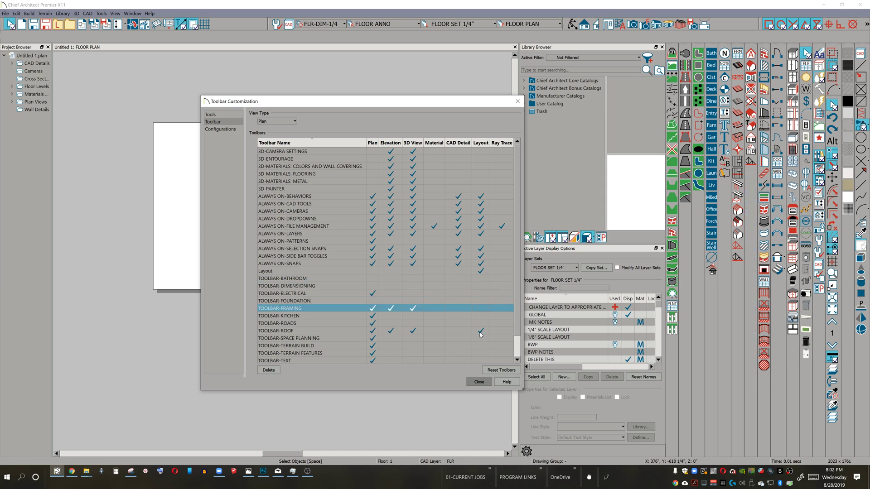
- Turn off TOOLBAR-ROOF in Layout, 3D View and Elevation, and TOOLBAR-FRAMING in 3D View, Elevation and Plan
click(481, 331)
click(413, 331)
click(412, 308)
click(390, 308)
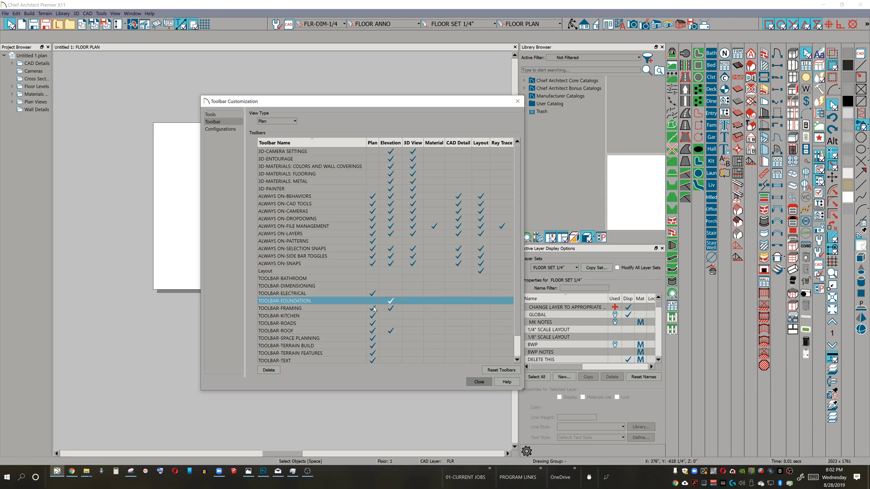
click(372, 308)
click(391, 331)
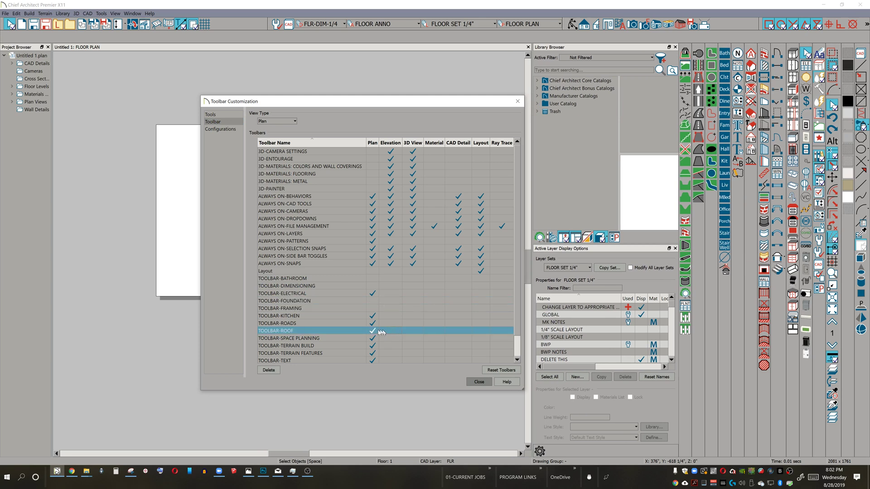
- Turn off the Roof, Kitchen, Roads, Space Planning, Terrain Build, Terrain Features and Text toolbars in Plan
click(372, 331)
click(372, 316)
click(372, 338)
click(372, 345)
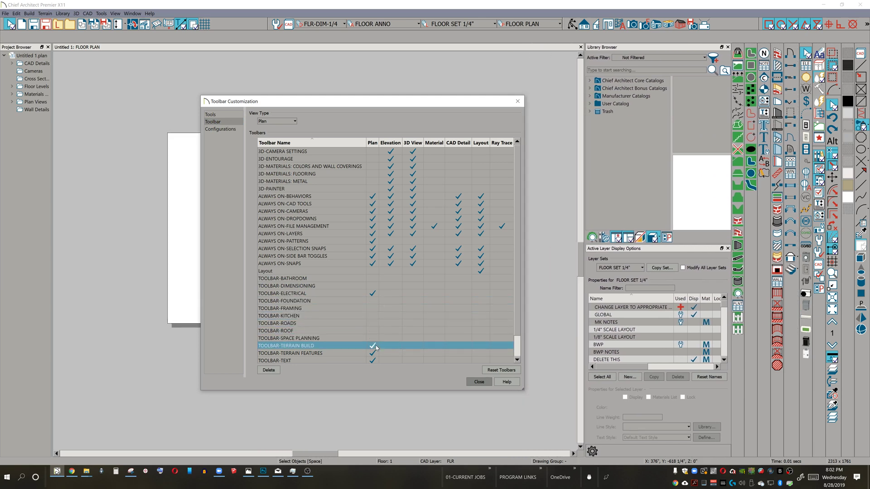
click(372, 353)
click(372, 360)
- Enable TOOLBAR-ELECTRICAL in Elevation, 3D View, Material, CAD Detail and Layout as well
click(391, 294)
click(412, 294)
click(434, 294)
click(458, 293)
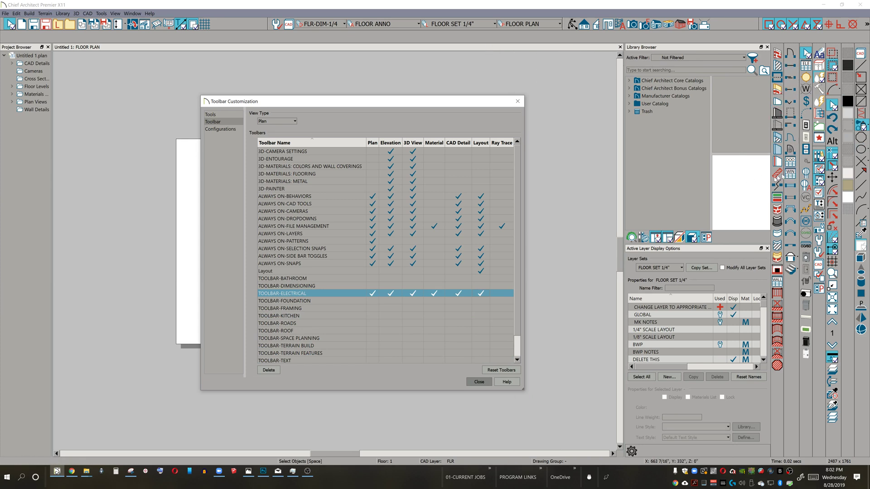
- Turn off TOOLBAR-WINDOWS AND DOORS and TOOLBAR-WALLS in Plan for the MEP configuration
scroll(378, 361, down, 1)
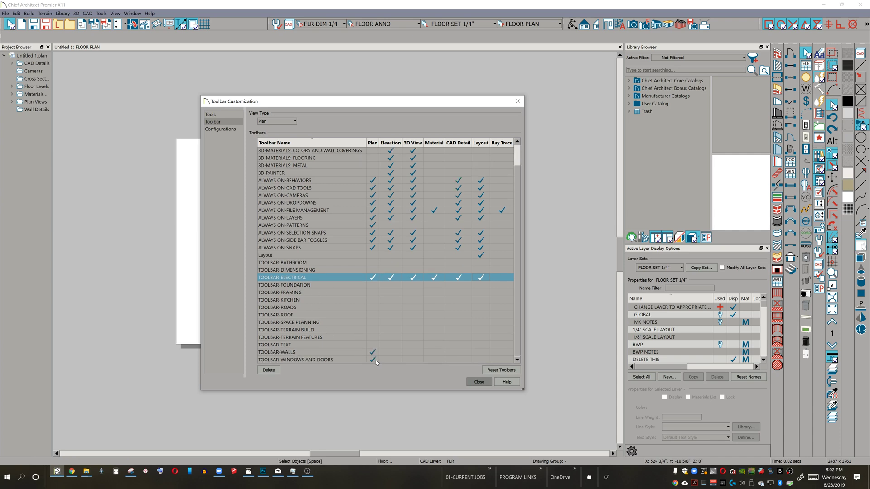
click(373, 360)
click(373, 352)
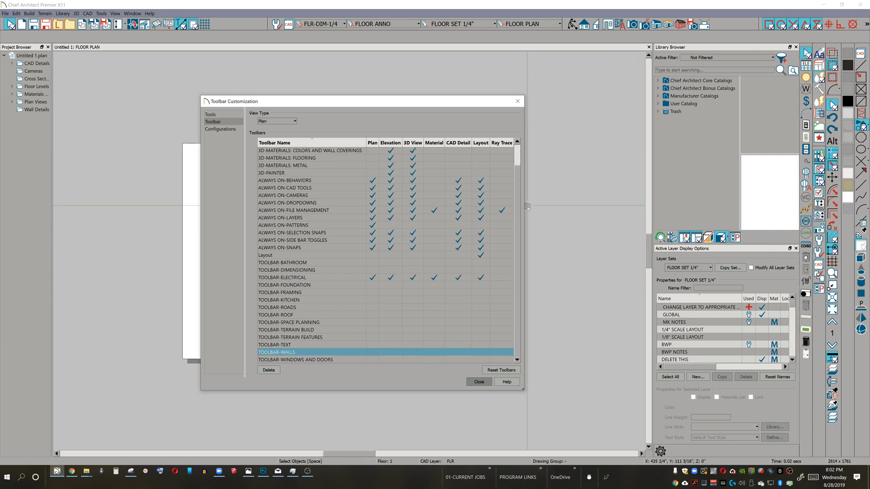
- Copy the MEP configuration to a new toolbar configuration named KITCHEN AND BATH
click(213, 130)
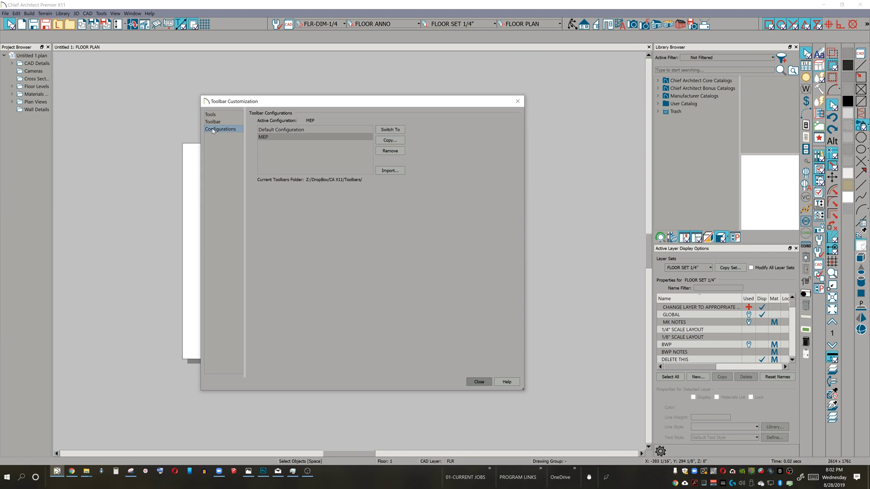
click(390, 140)
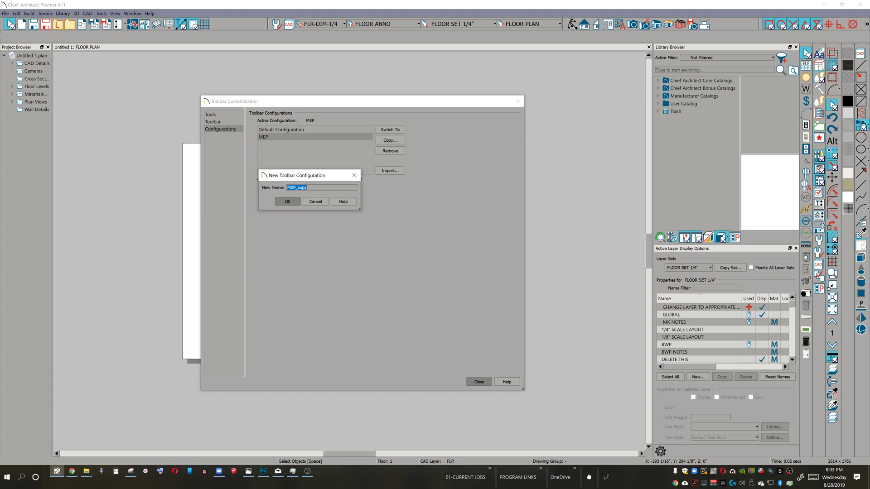
text(KITCHEN AND BATH)
click(288, 205)
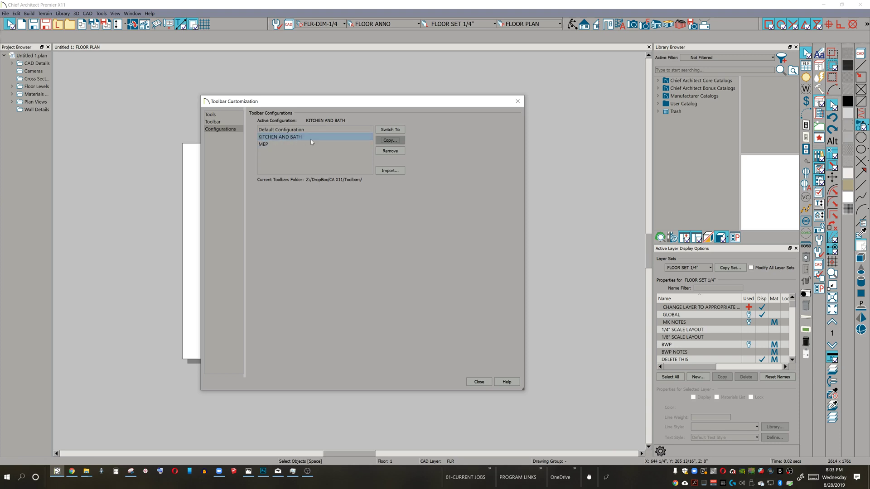
- In the KITCHEN AND BATH configuration, turn off TOOLBAR-ELECTRICAL in Plan, Elevation, 3D View, Material, CAD Detail and Layout
click(213, 121)
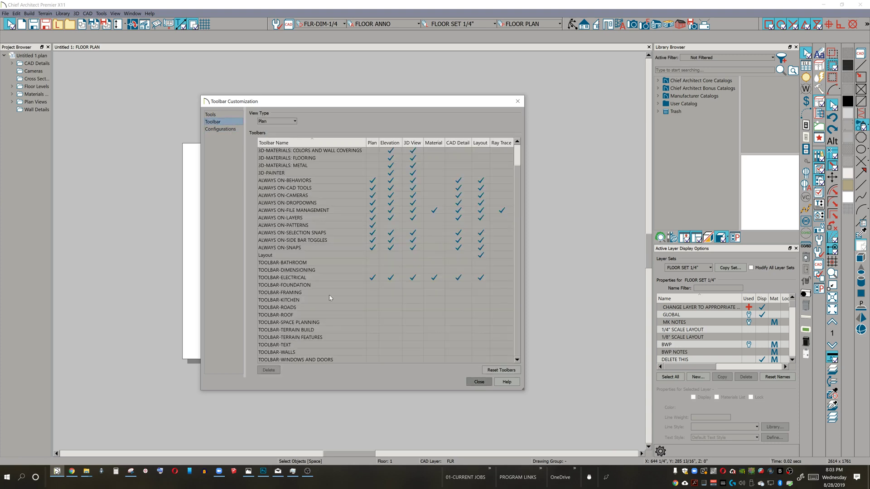
click(378, 277)
click(391, 277)
click(412, 278)
click(434, 278)
click(458, 278)
click(481, 278)
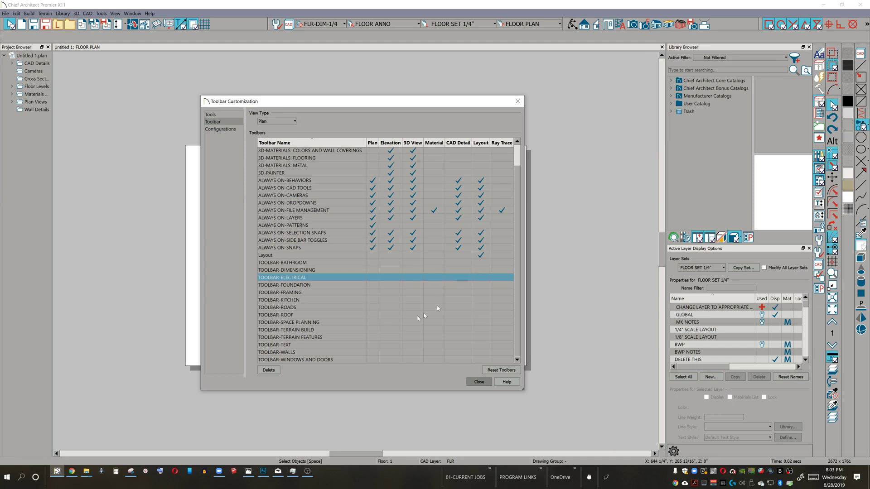
- Enable TOOLBAR-BATHROOM in Plan, Elevation, 3D View, Material, CAD Detail and Layout
click(373, 263)
click(391, 263)
click(413, 262)
click(434, 263)
click(459, 263)
click(481, 263)
- Enable TOOLBAR-KITCHEN in Plan, Elevation, 3D View, Material, CAD Detail and Layout, and close the toolbar customization
click(372, 300)
click(391, 300)
click(413, 300)
click(435, 300)
click(459, 300)
click(481, 300)
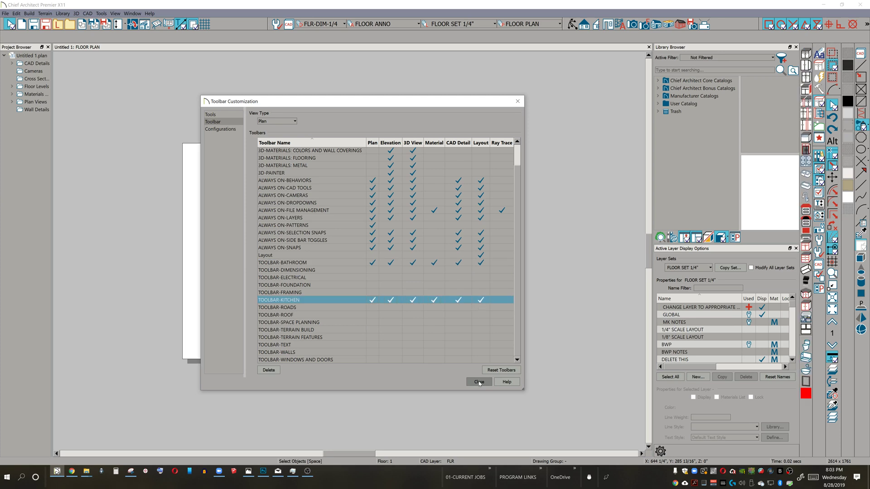
click(479, 382)
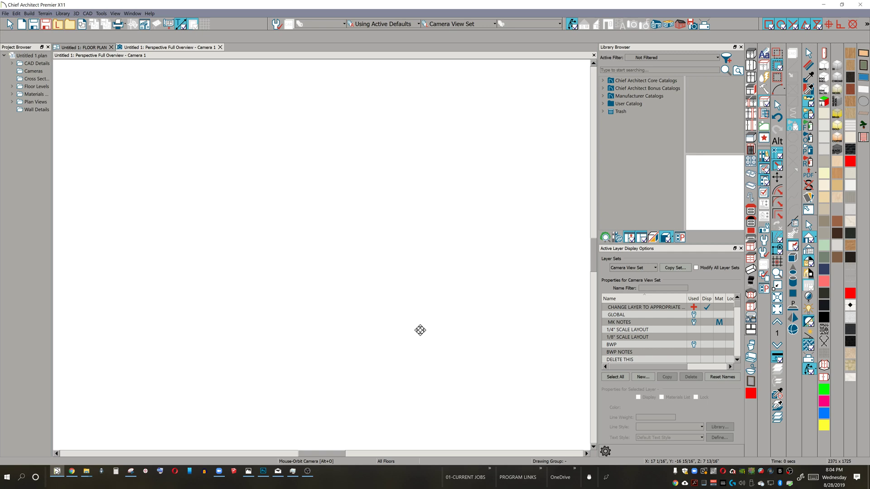
- Activate material swatches such as Color - Tan for the Material Painter in the camera view, and return to the FLOOR PLAN view
click(825, 211)
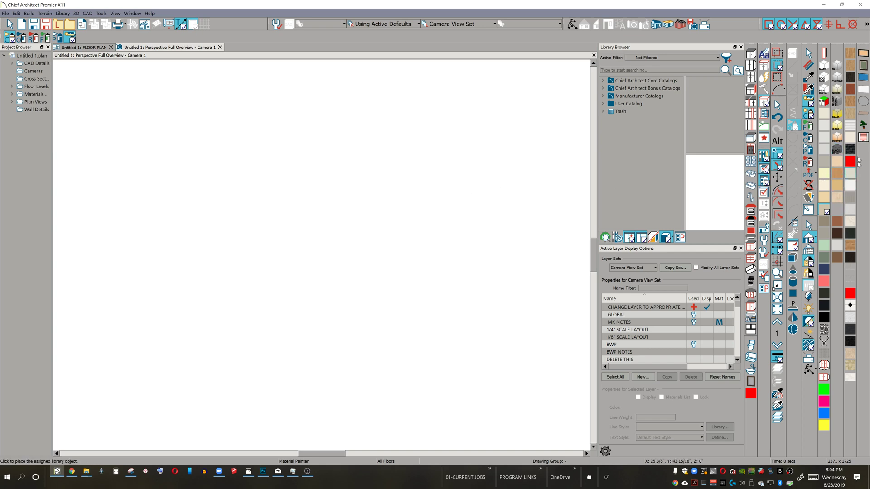
click(837, 161)
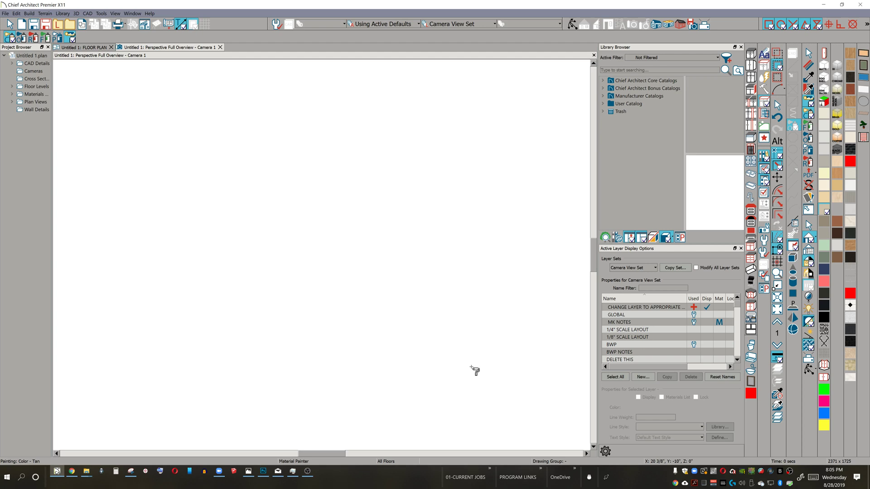
click(95, 48)
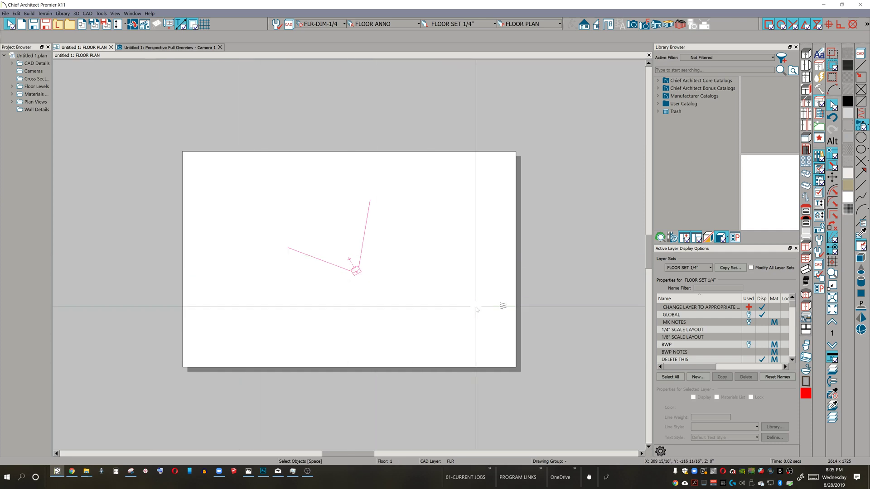
right_click(790, 474)
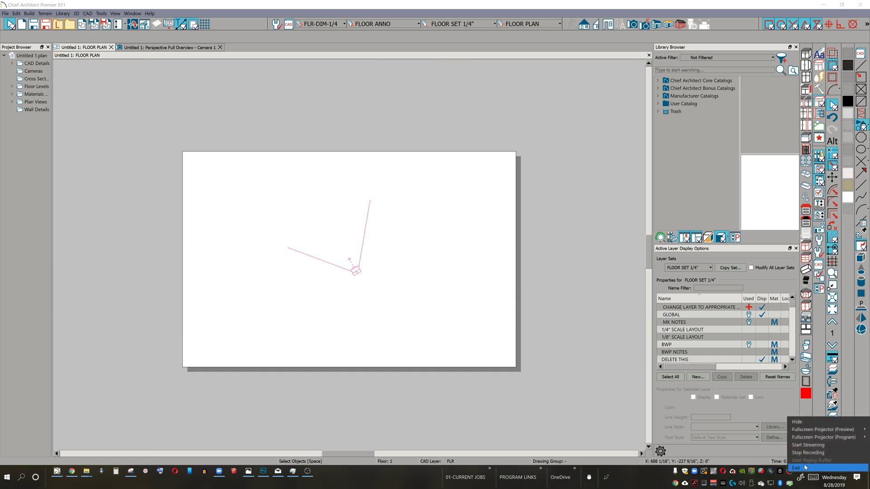